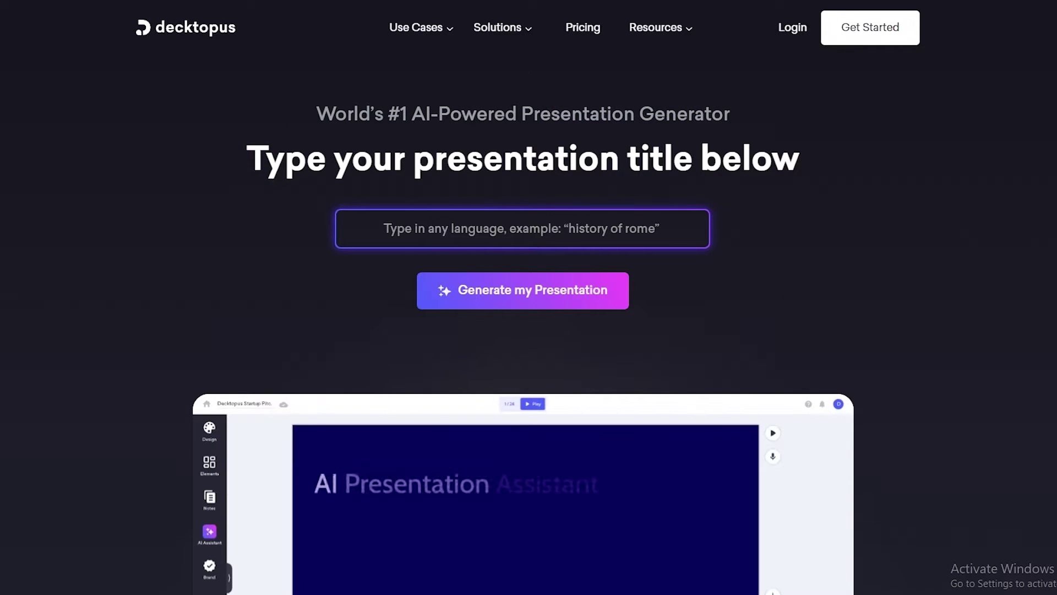
# Enter 'history of rome' as the presentation title and request a generated presentation.
pyautogui.scroll(-5, 620, 355)
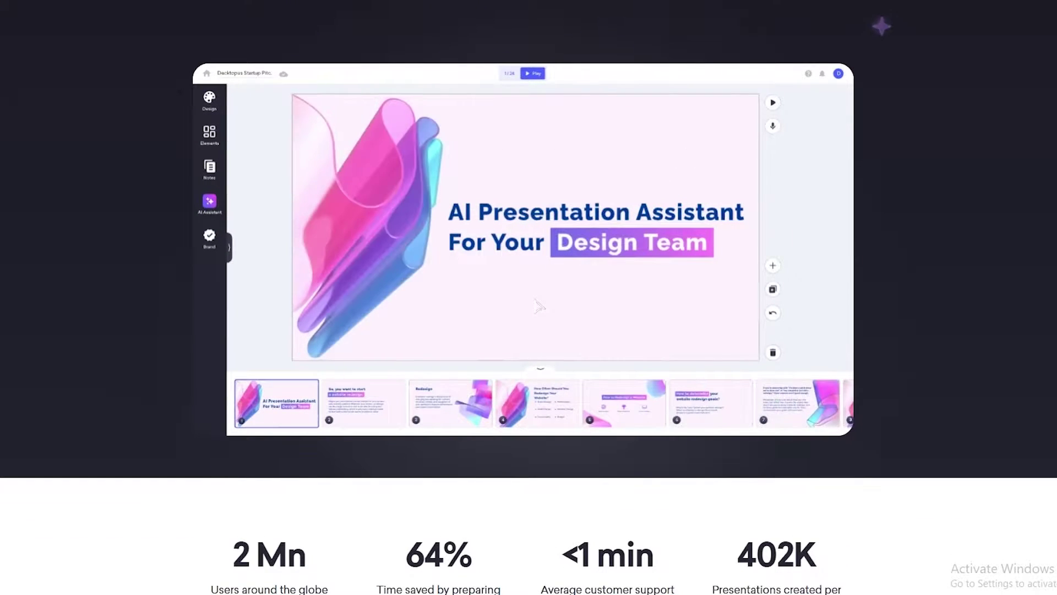
pyautogui.scroll(-15, 539, 306)
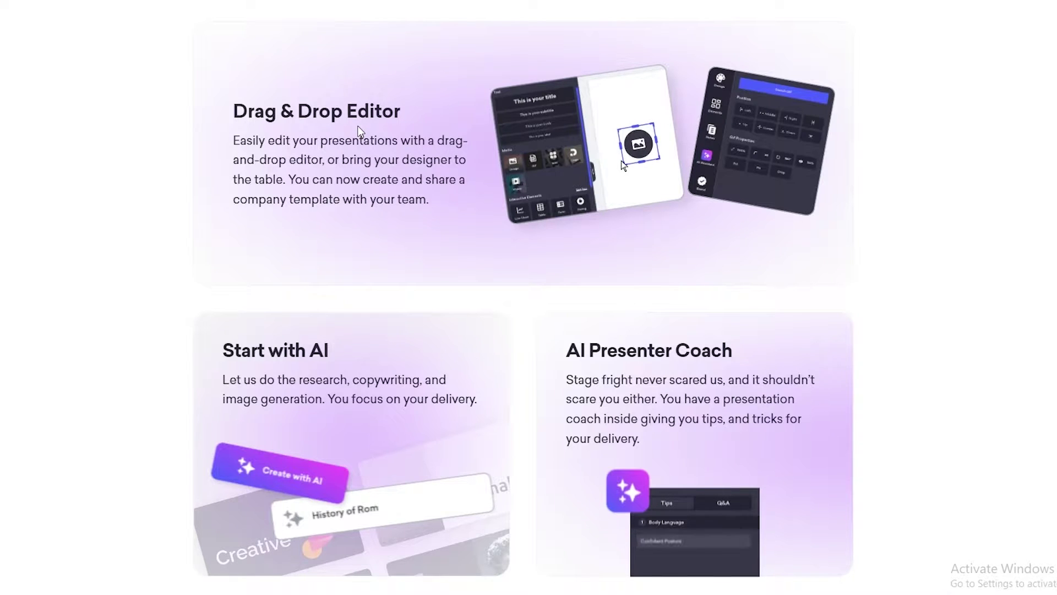
pyautogui.scroll(-8, 444, 115)
pyautogui.scroll(-14, 443, 116)
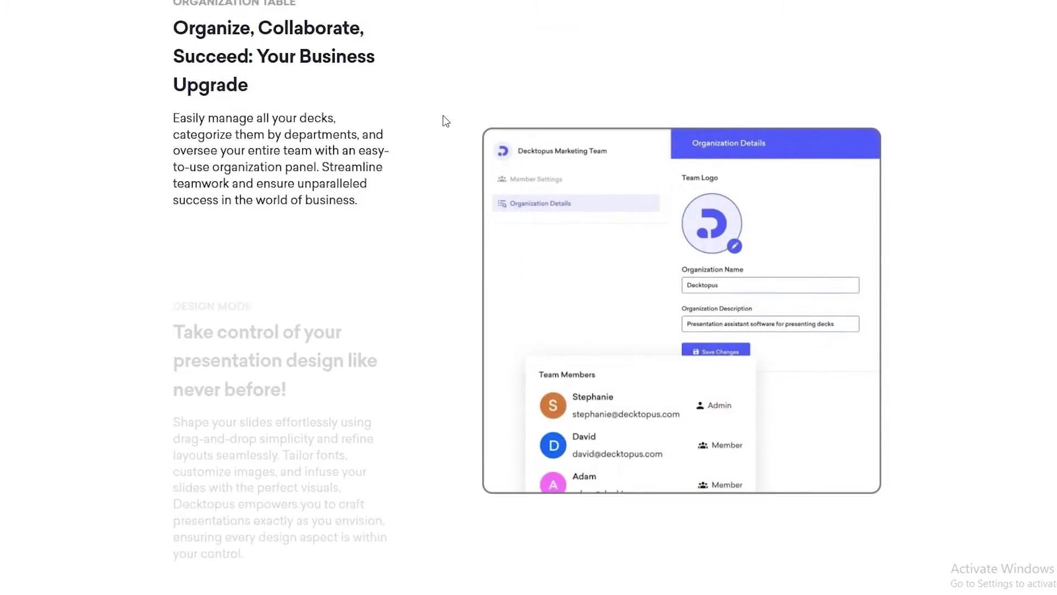
pyautogui.scroll(14, 446, 121)
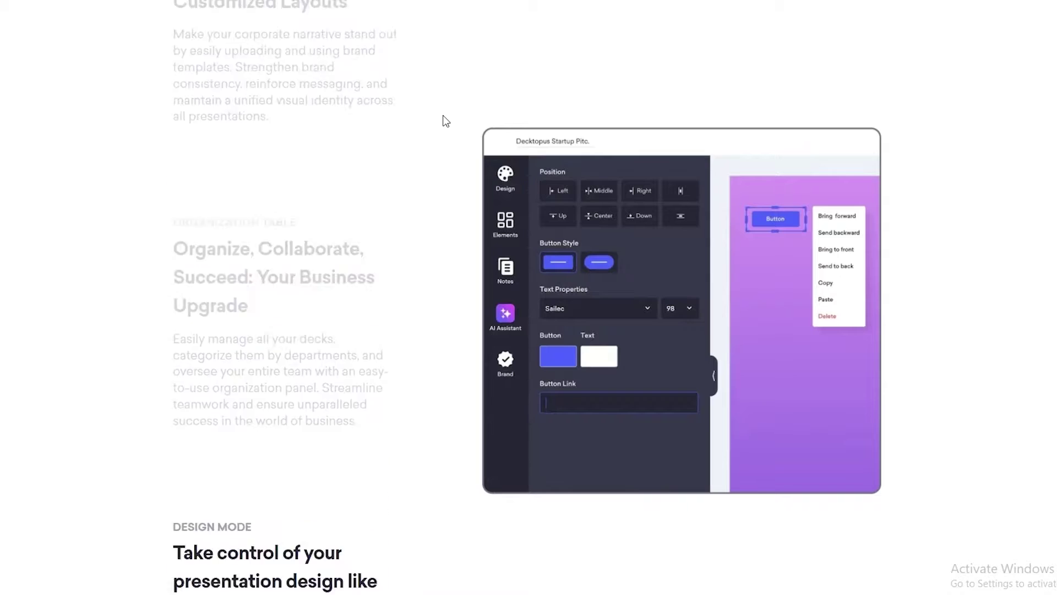
pyautogui.scroll(20, 446, 121)
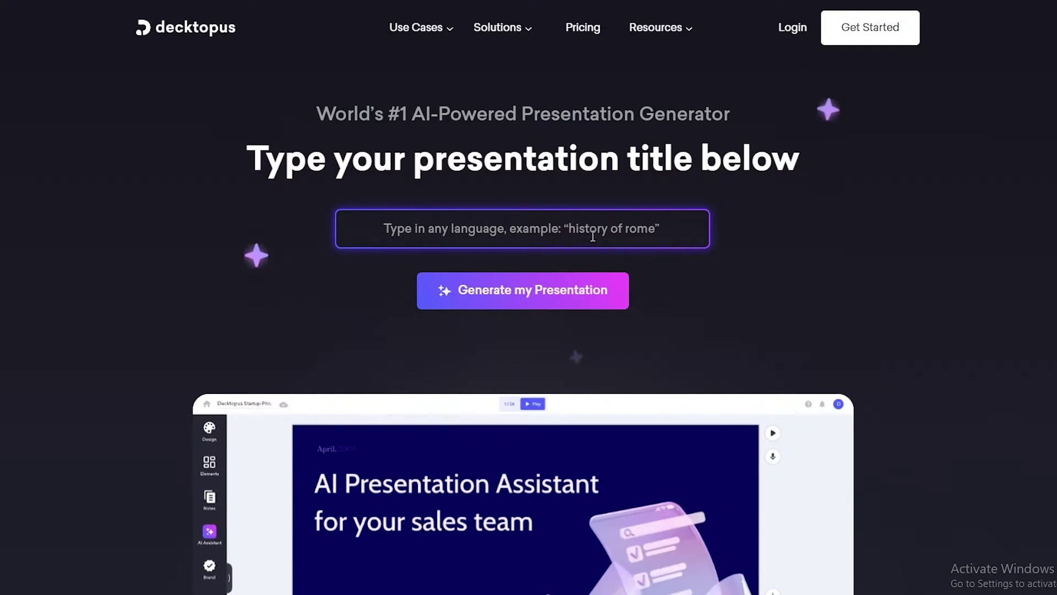
pyautogui.click(593, 236)
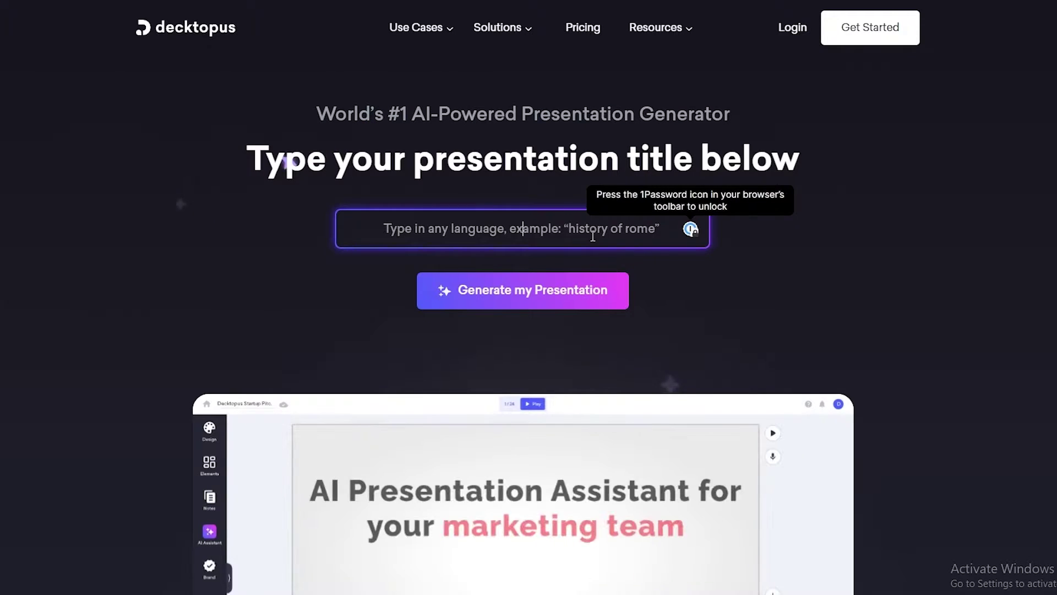
pyautogui.write('history of rome')
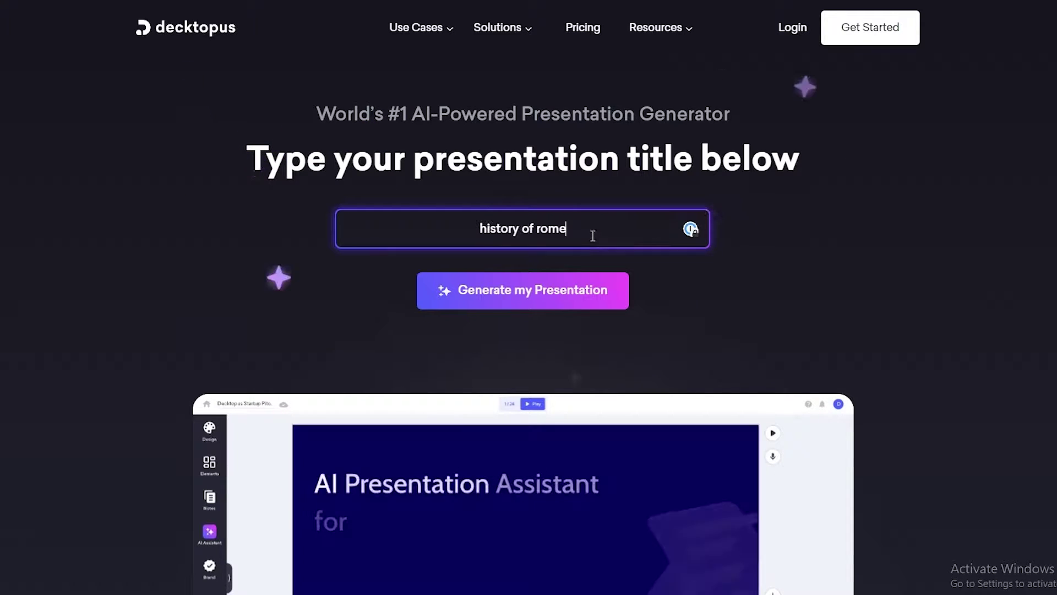
pyautogui.click(510, 306)
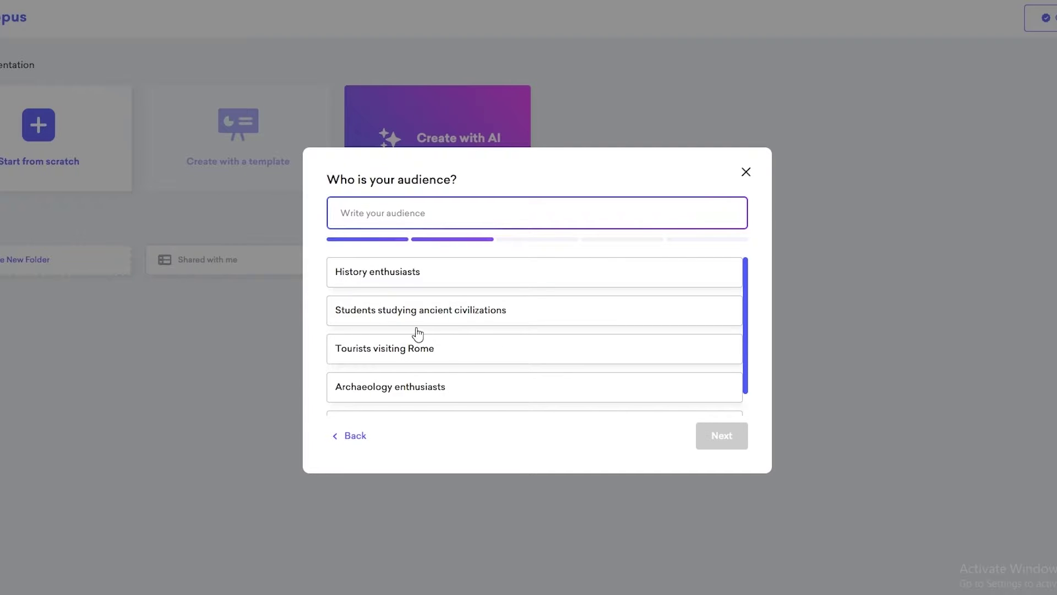
# Set the audience to Students studying ancient civilizations and pick the rise-and-fall of Rome aim.
pyautogui.scroll(-1, 417, 333)
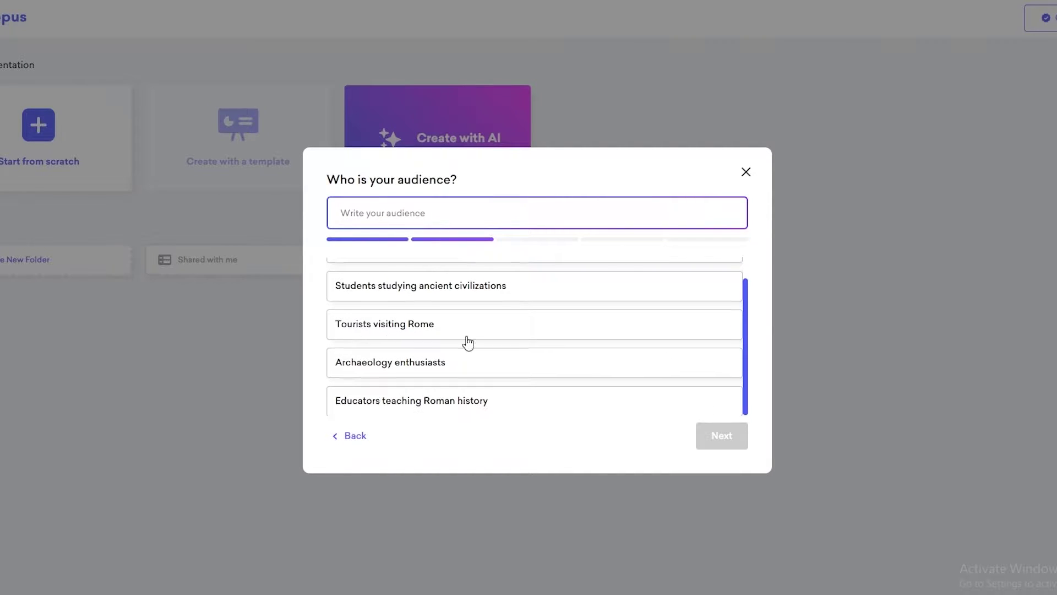
pyautogui.scroll(1, 468, 342)
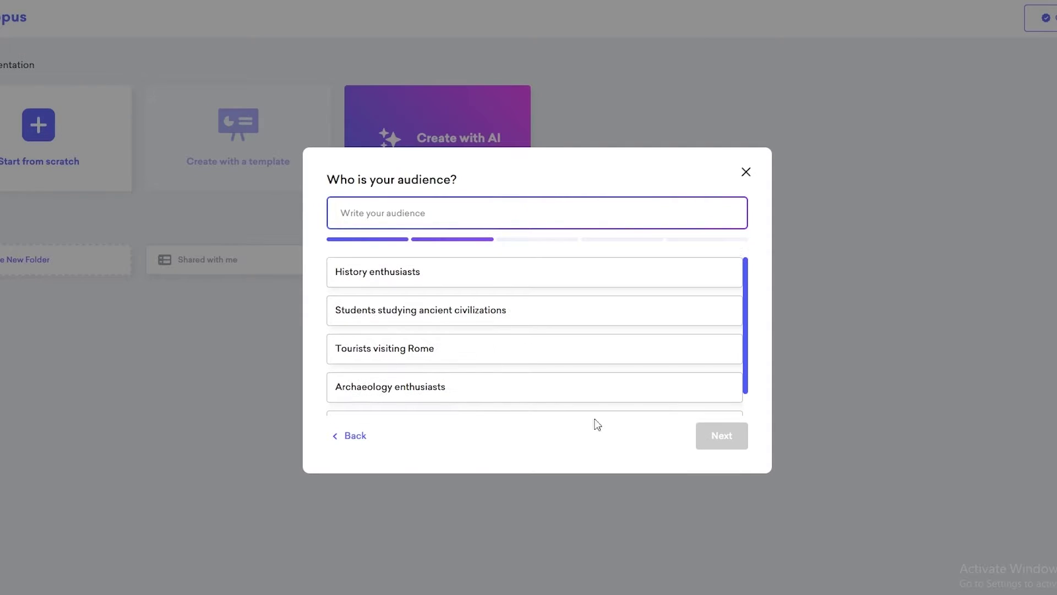
pyautogui.click(440, 286)
pyautogui.click(399, 320)
pyautogui.scroll(-1, 482, 334)
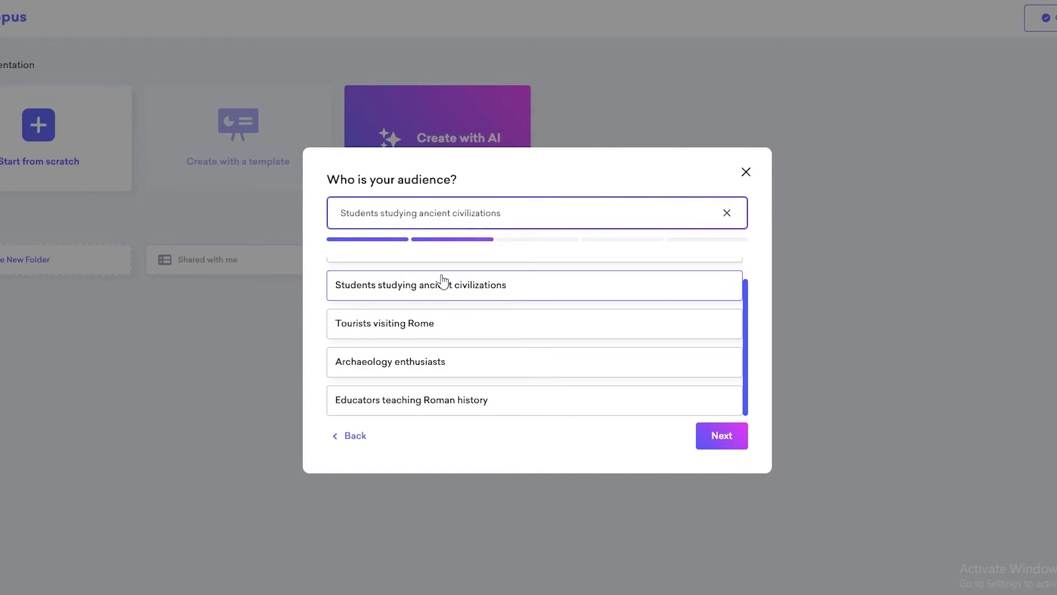
pyautogui.scroll(1, 531, 307)
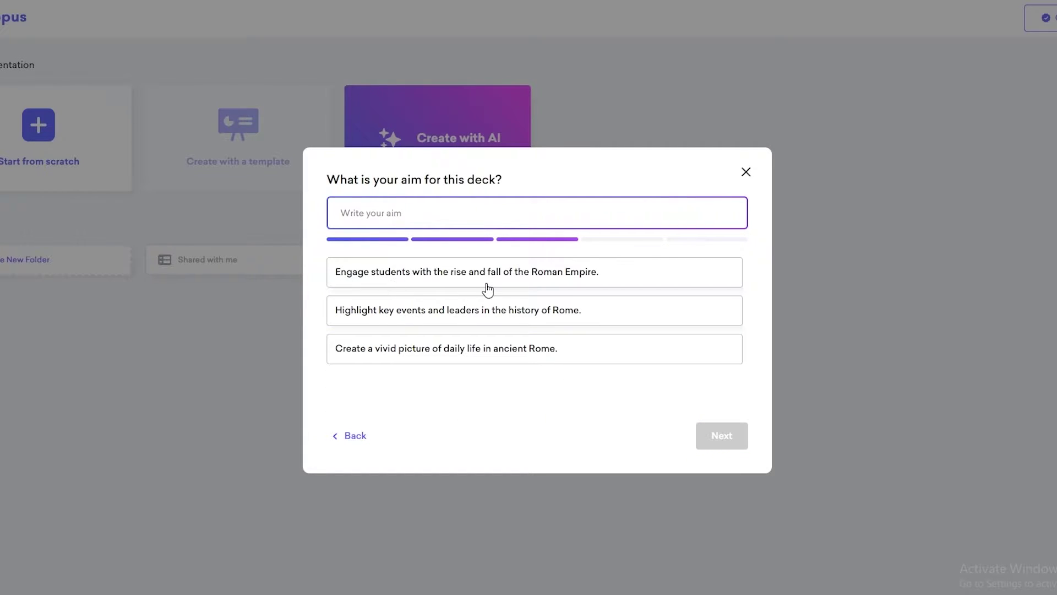
pyautogui.click(474, 281)
pyautogui.click(733, 440)
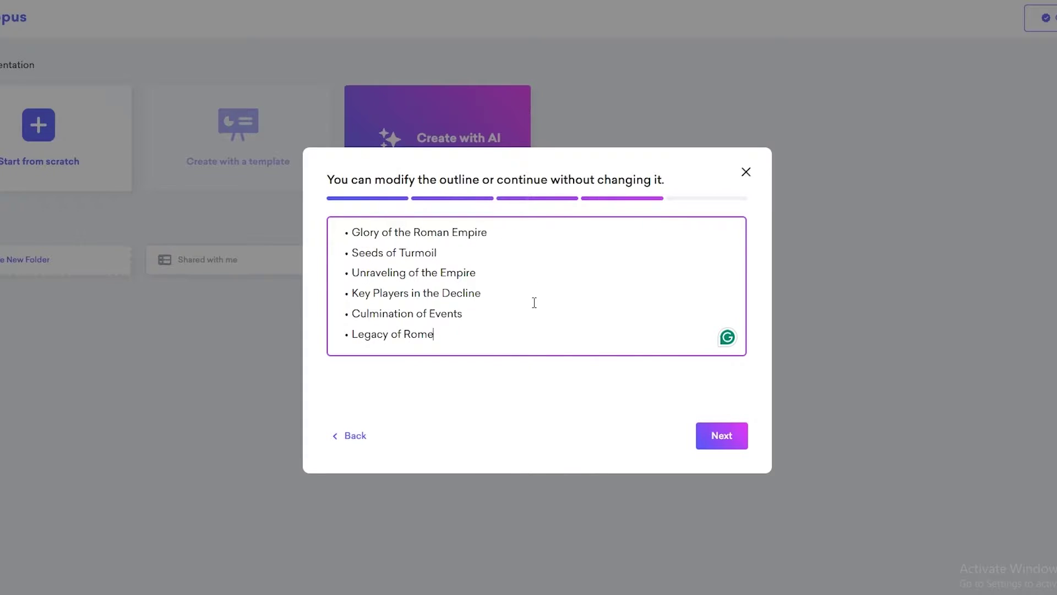
# Accept the outline, choose the Dark template and generate the presentation.
pyautogui.click(722, 439)
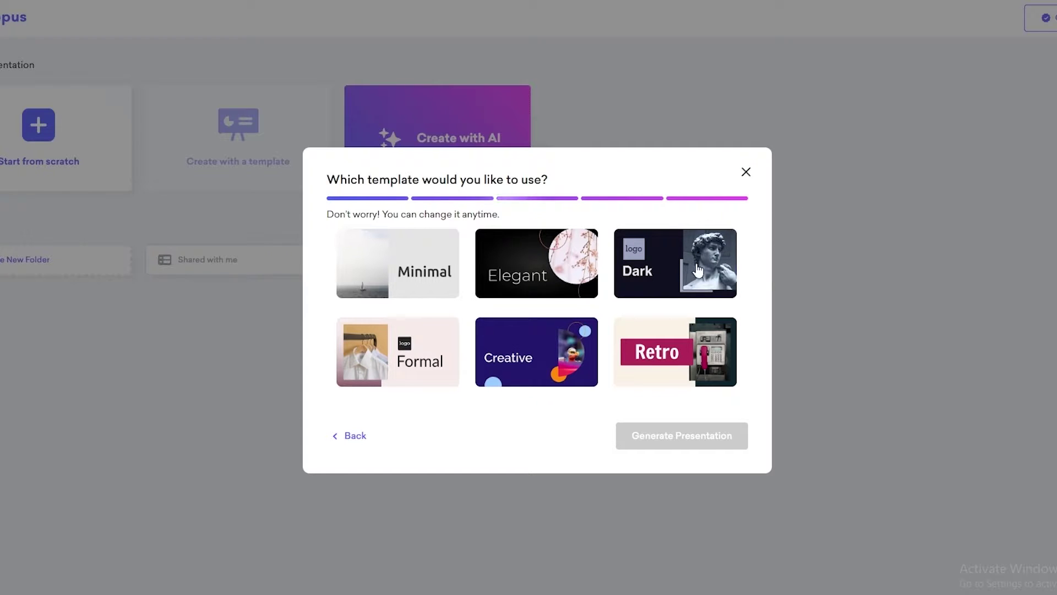
pyautogui.click(727, 270)
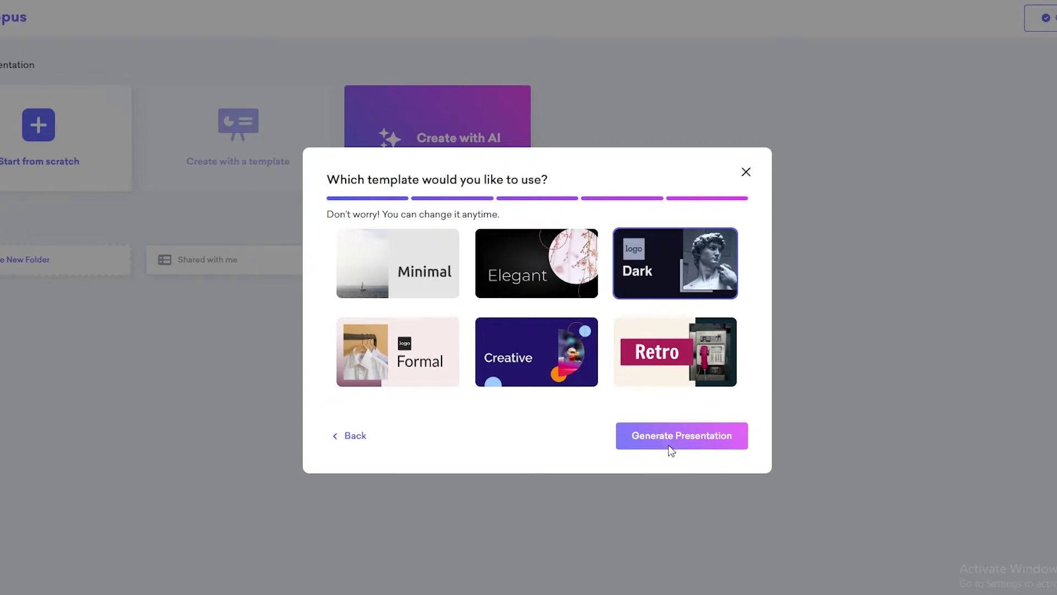
pyautogui.click(685, 445)
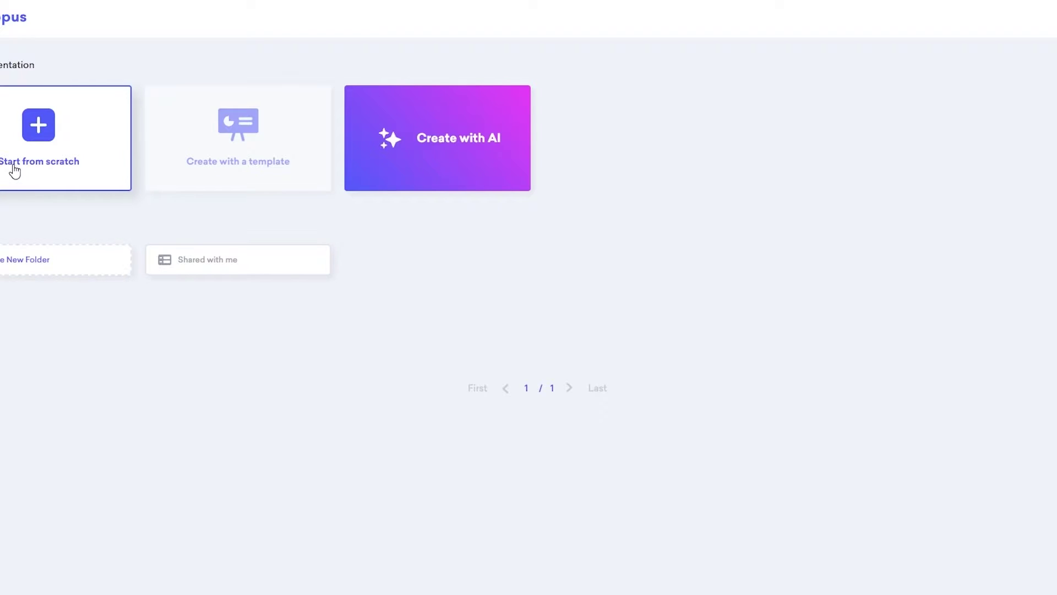
# Start a new AI deck from the topic 'History of Rome'.
pyautogui.click(416, 148)
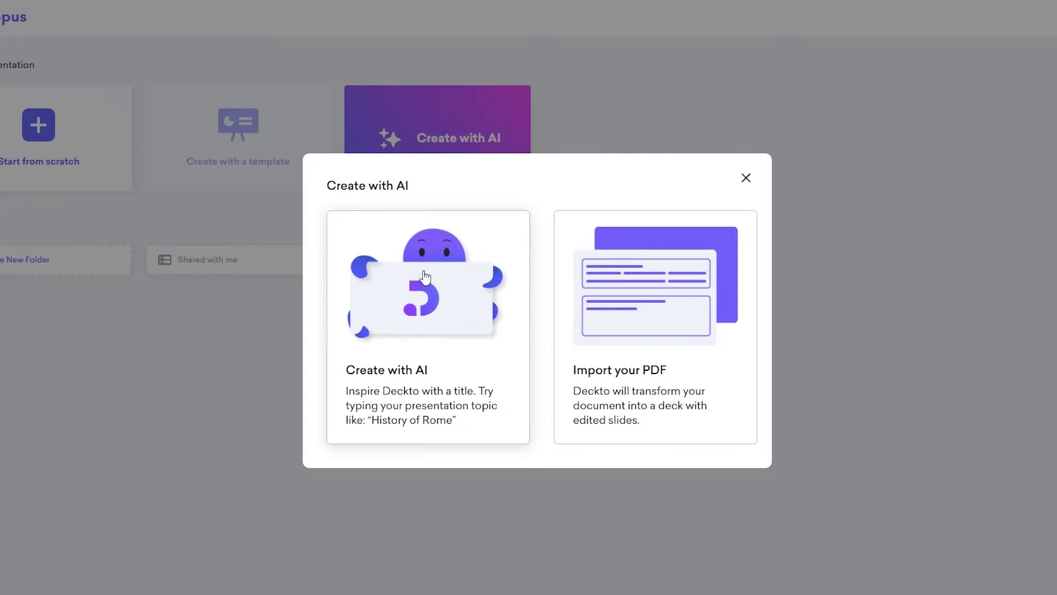
pyautogui.click(397, 389)
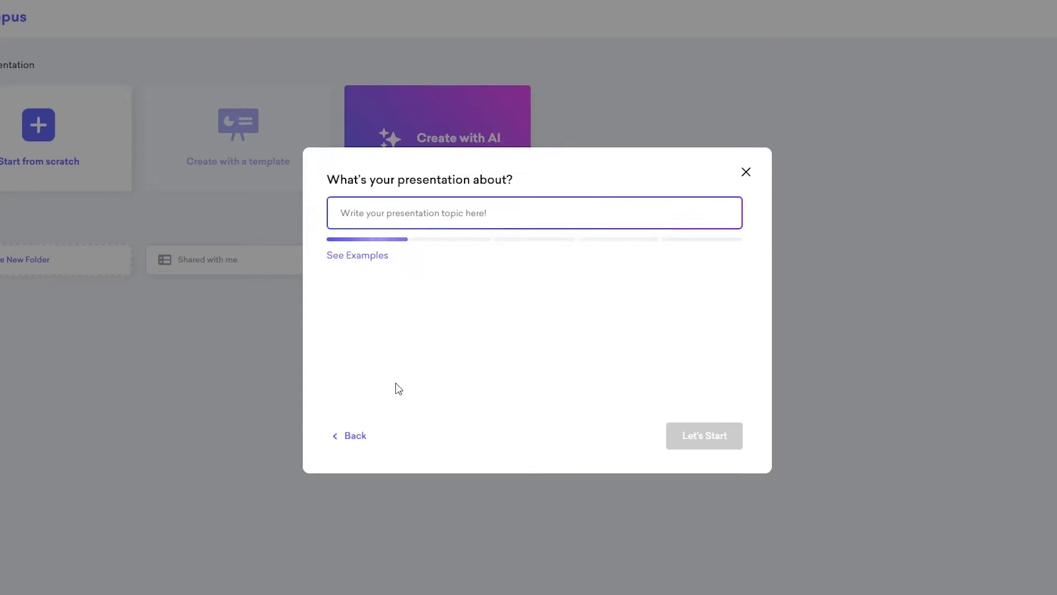
pyautogui.click(528, 211)
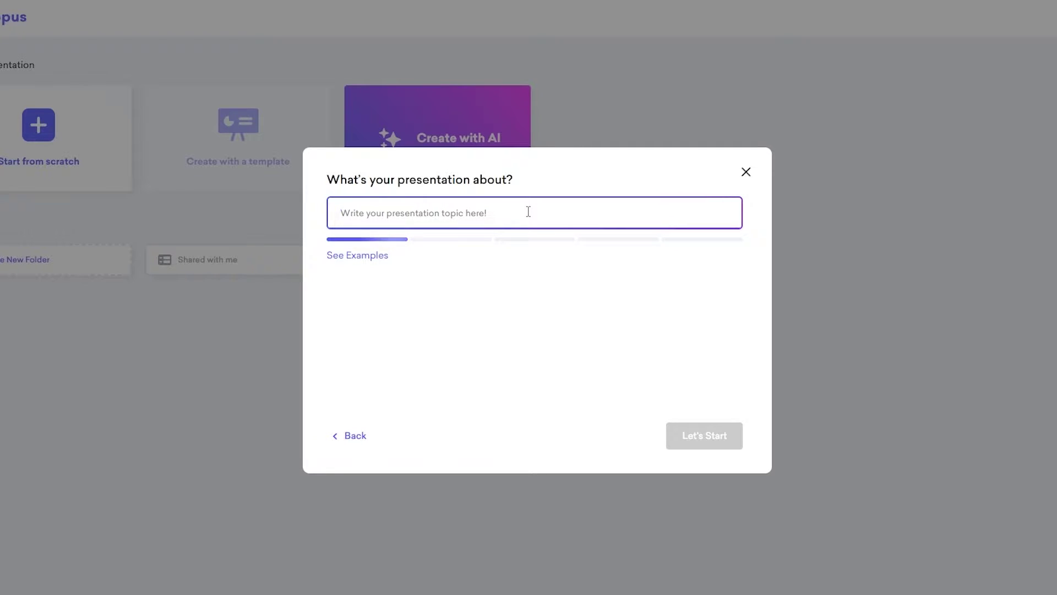
pyautogui.write('History of Rome')
pyautogui.click(704, 436)
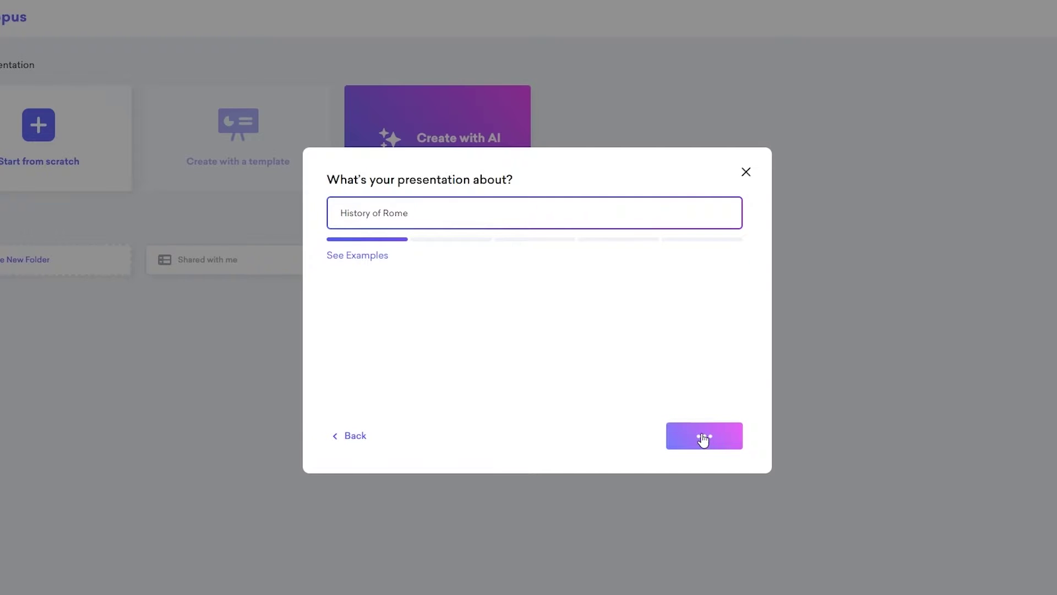
# Choose the students audience and the pivotal-event mystery aim.
pyautogui.click(407, 321)
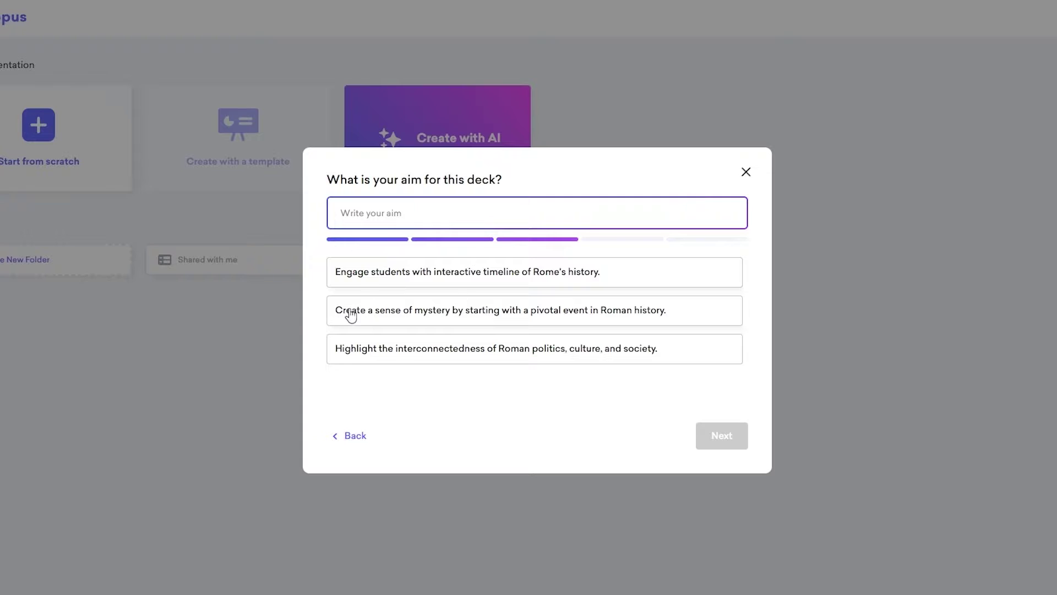
pyautogui.rightClick(445, 271)
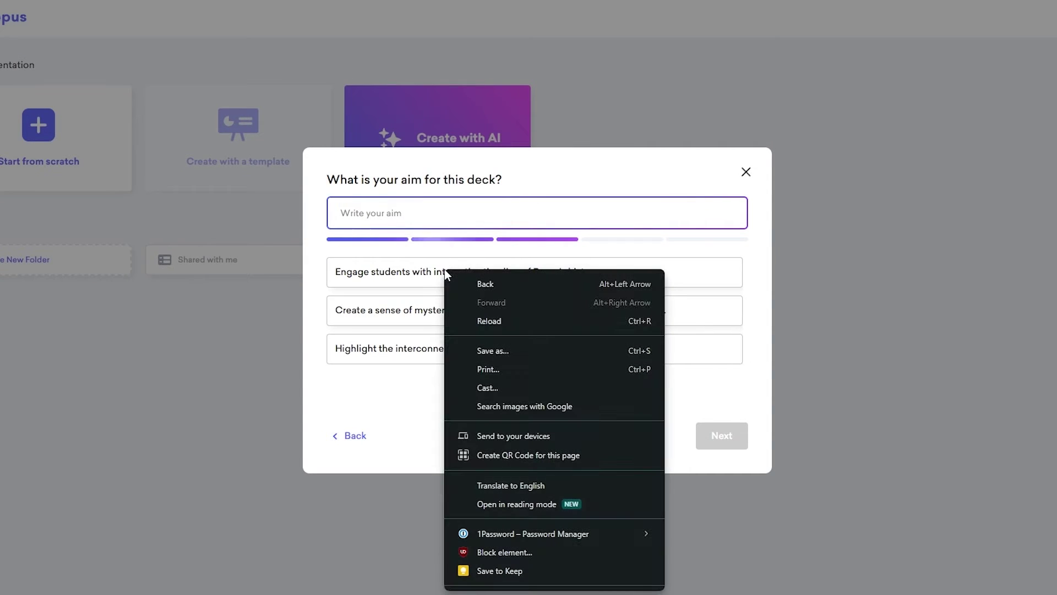
pyautogui.click(354, 388)
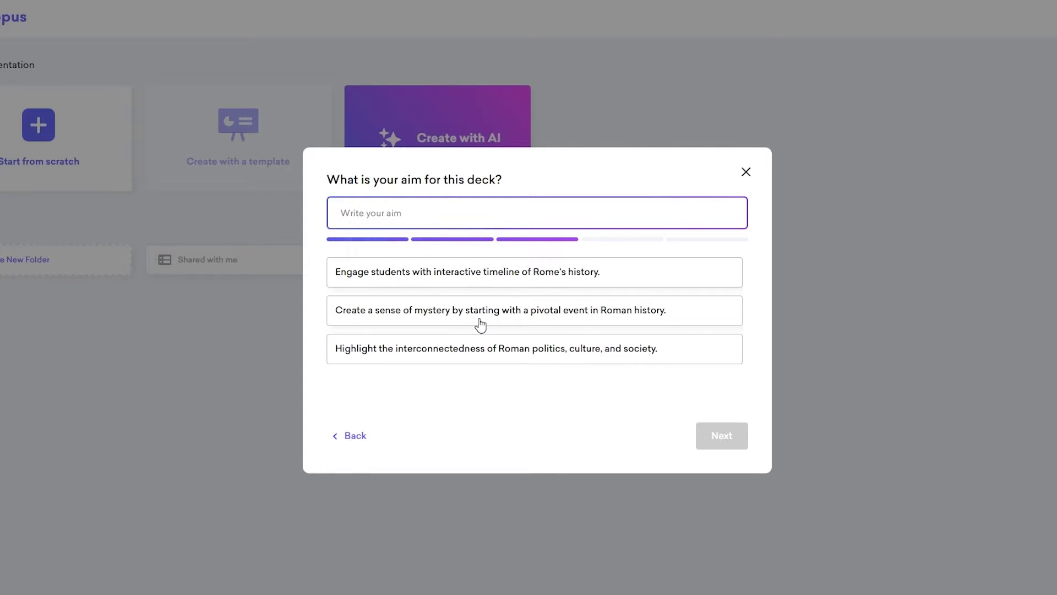
pyautogui.click(589, 315)
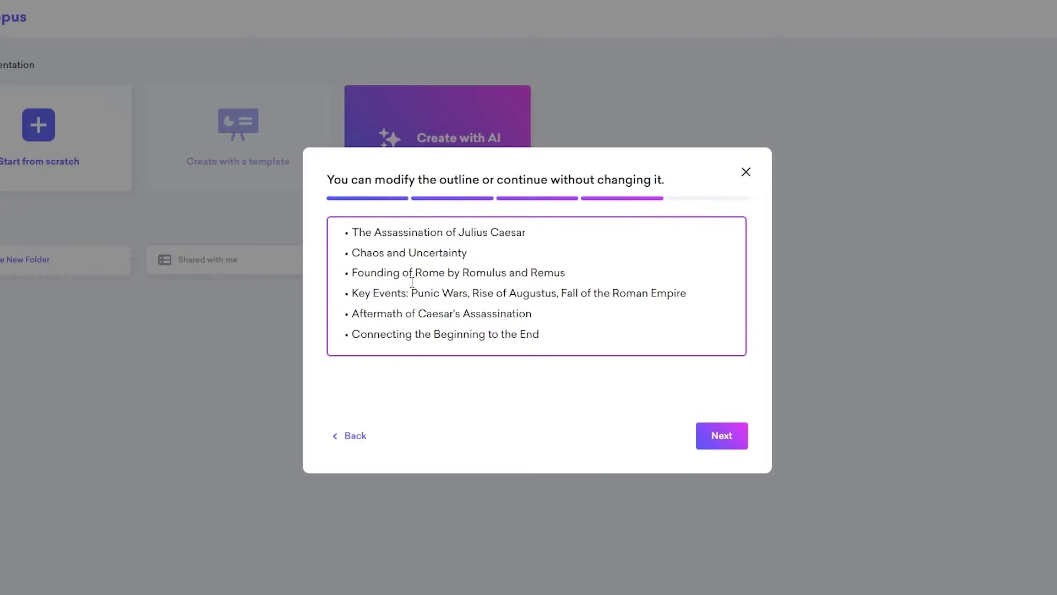
# Review the outline lines, from the Founding of Rome to Key Events, and continue without changes.
pyautogui.moveTo(350, 232); pyautogui.dragTo(540, 232)
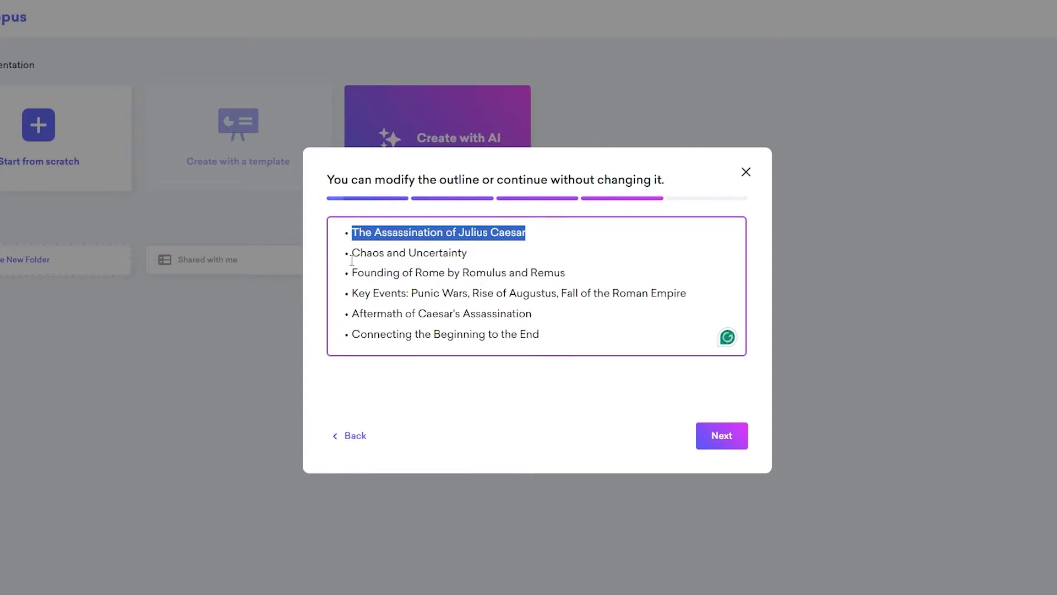
pyautogui.moveTo(350, 274); pyautogui.dragTo(365, 274)
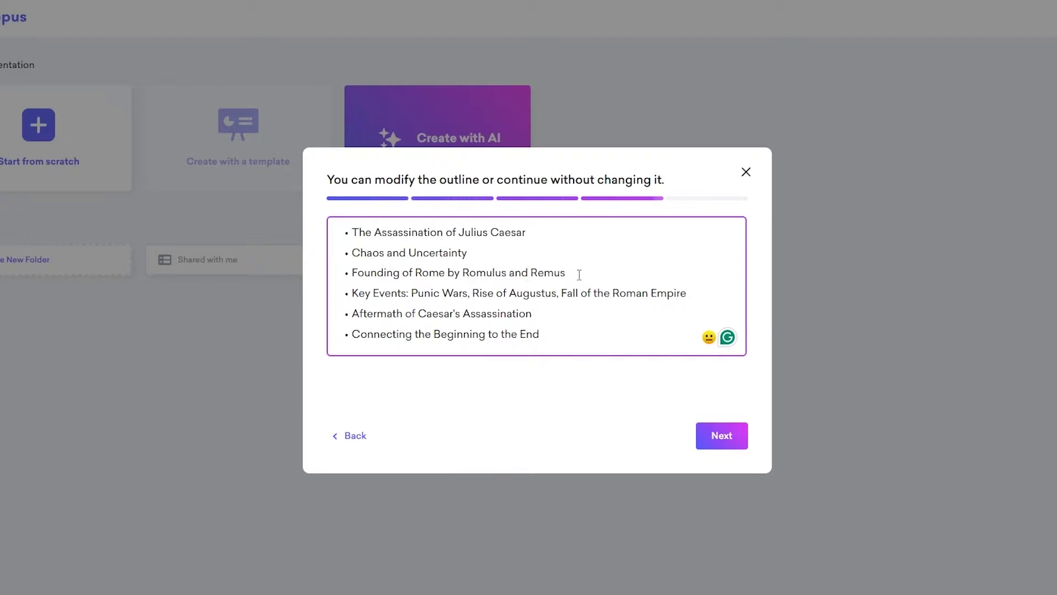
pyautogui.moveTo(358, 293); pyautogui.dragTo(435, 292)
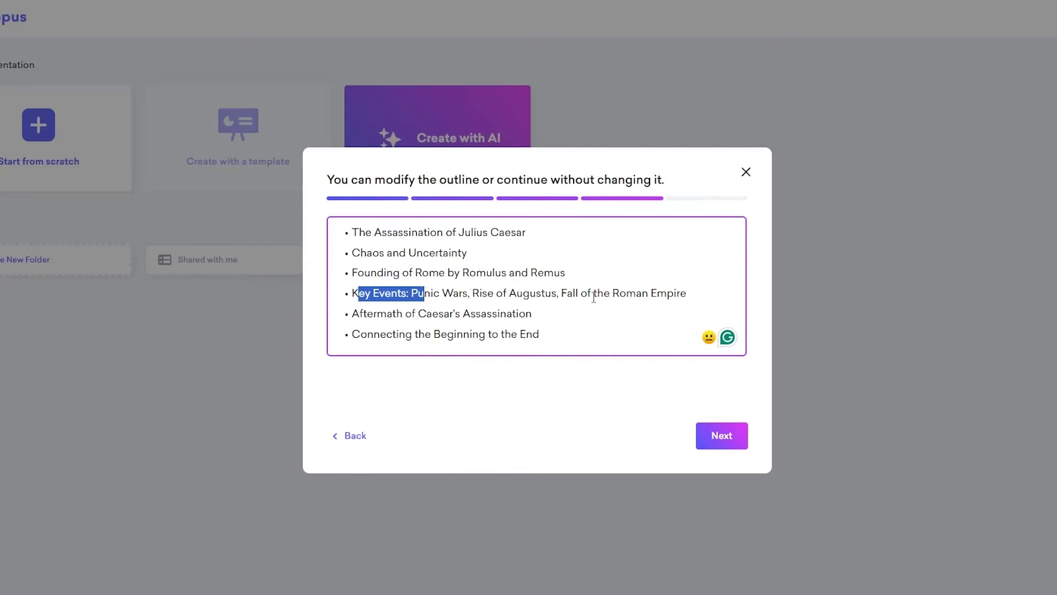
pyautogui.moveTo(418, 335); pyautogui.dragTo(521, 319)
pyautogui.click(472, 335)
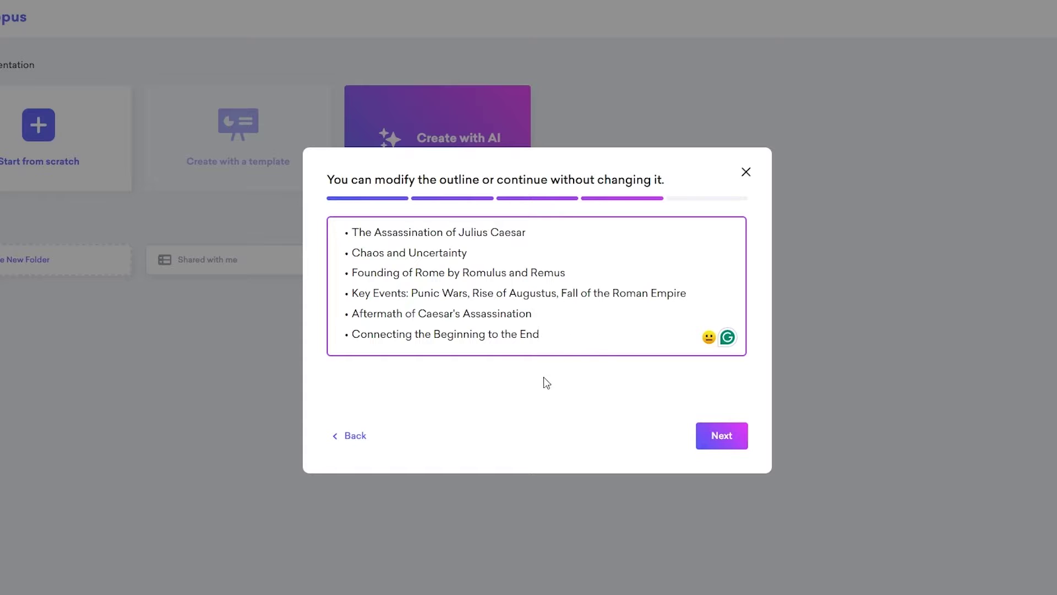
pyautogui.click(724, 444)
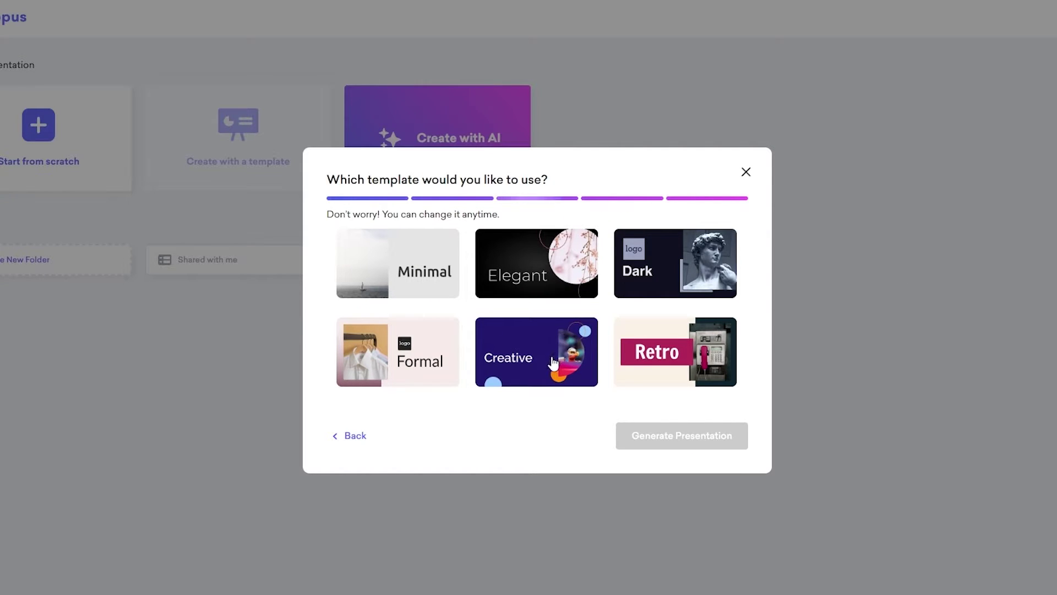
# Generate the deck with the Dark template and wait on the dashboard until it finishes.
pyautogui.click(632, 281)
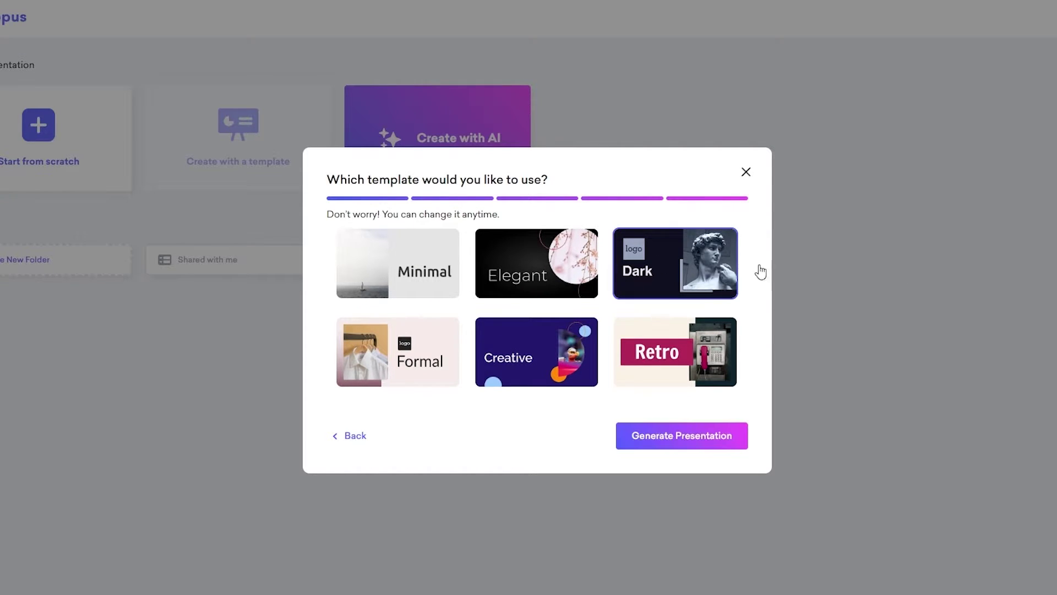
pyautogui.click(691, 443)
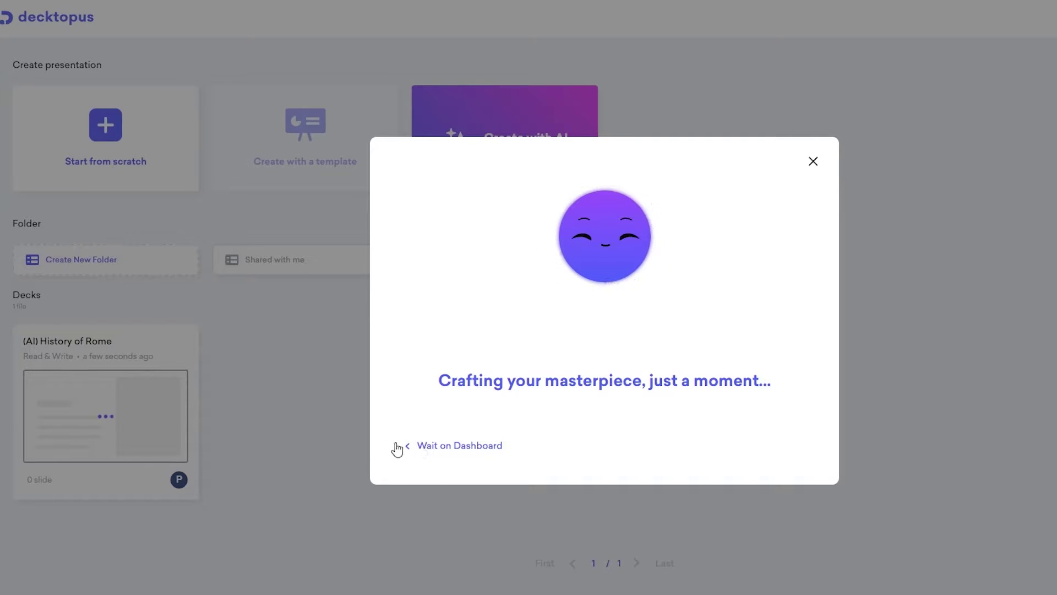
pyautogui.click(477, 445)
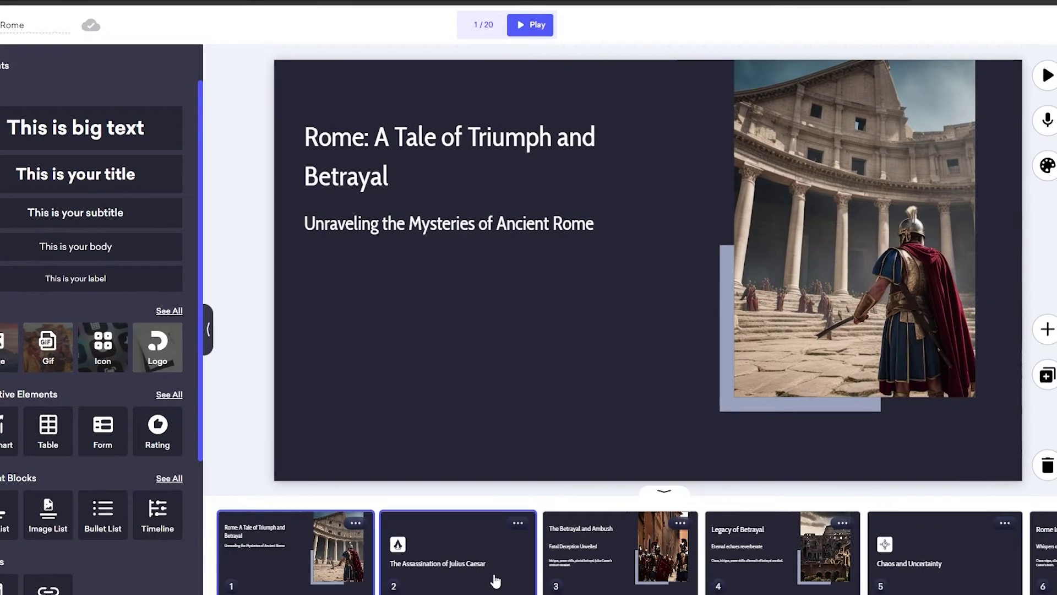
# View slides 2–4: Assassination of Julius Caesar, Betrayal and Ambush, and Legacy of Betrayal.
pyautogui.click(614, 588)
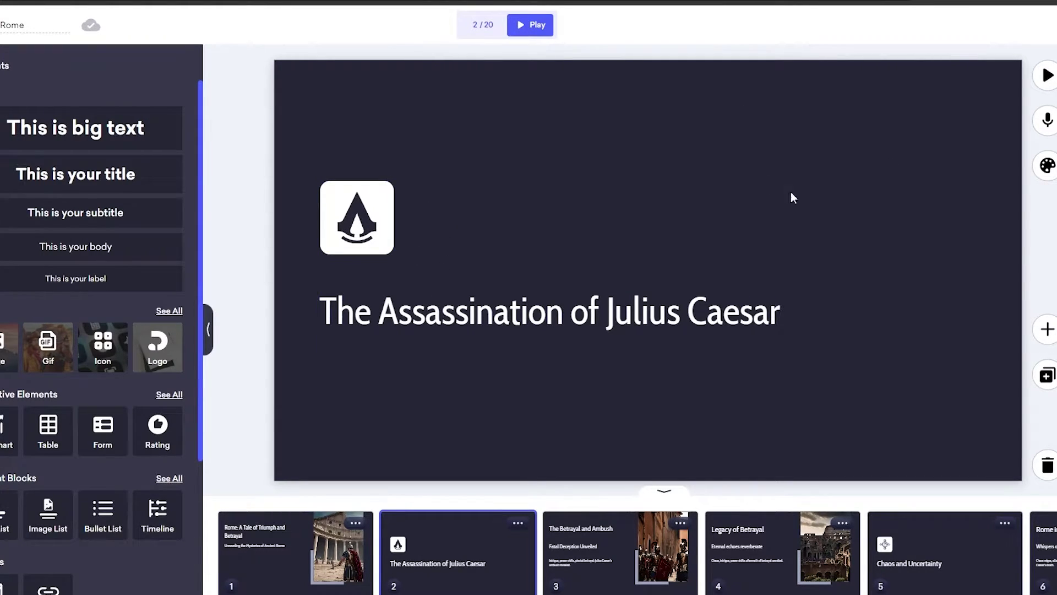
pyautogui.click(617, 584)
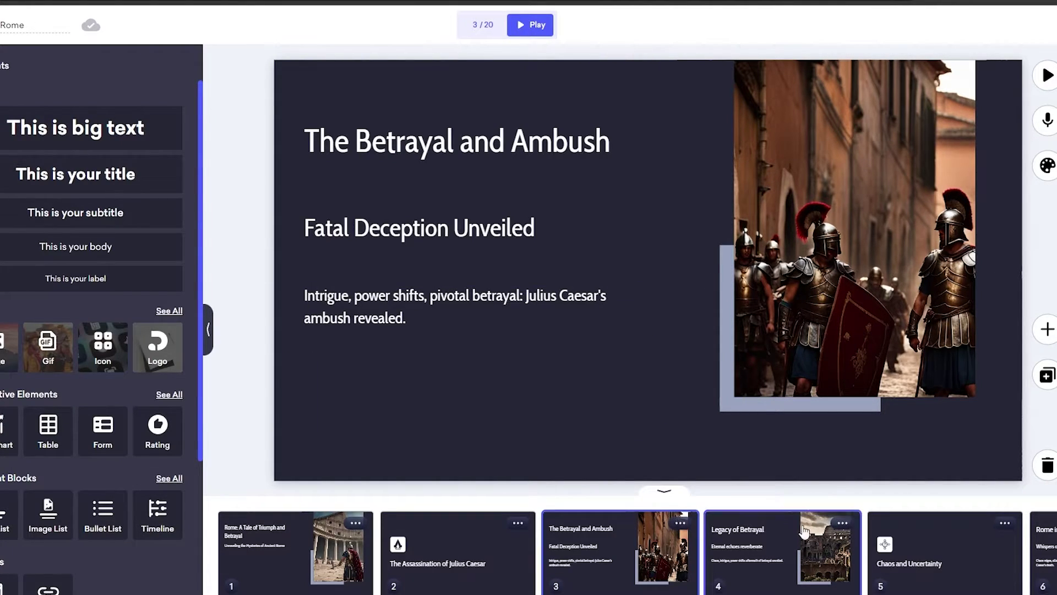
pyautogui.click(771, 567)
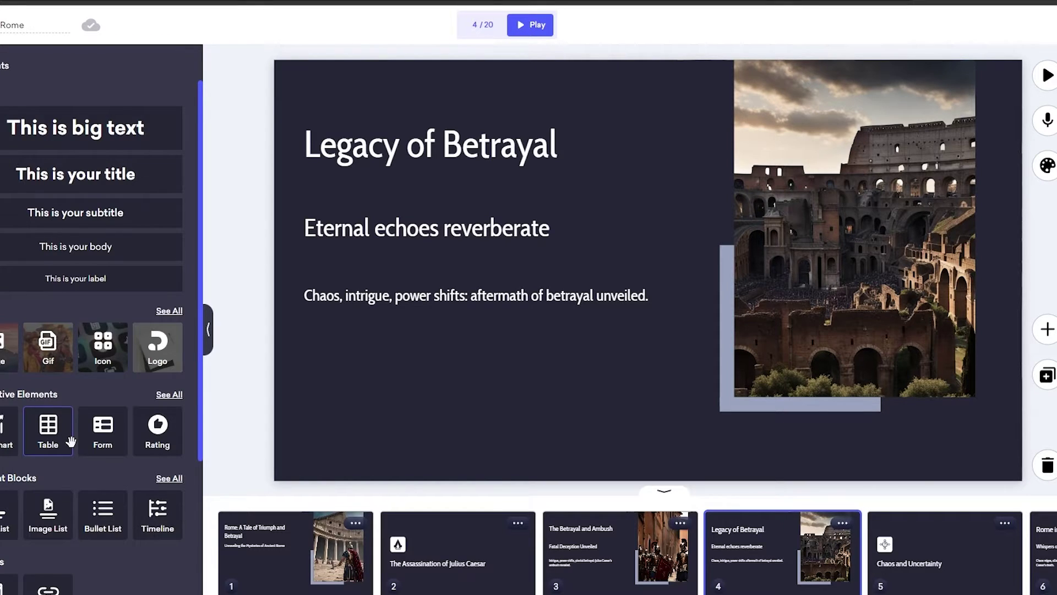
# Show the slide's speaker notes, then return to the title slide.
pyautogui.scroll(-1, 64, 174)
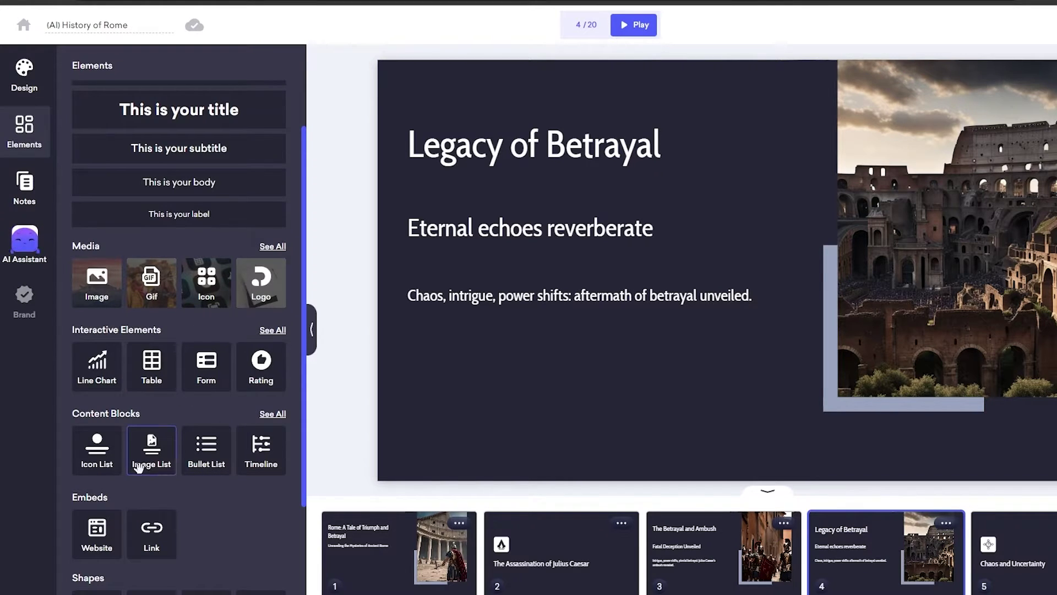
pyautogui.scroll(-2, 102, 509)
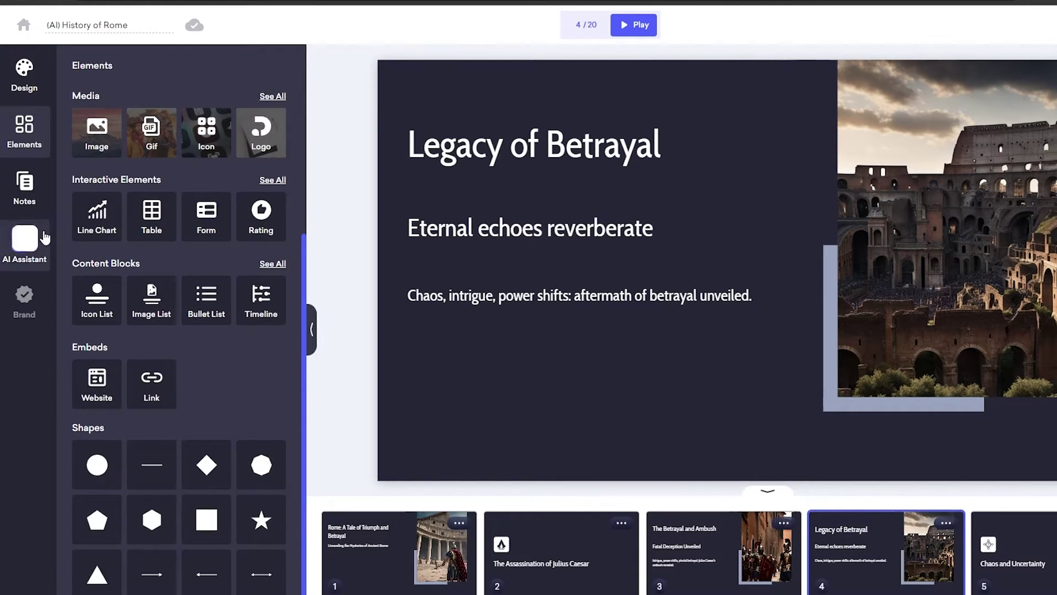
pyautogui.click(34, 204)
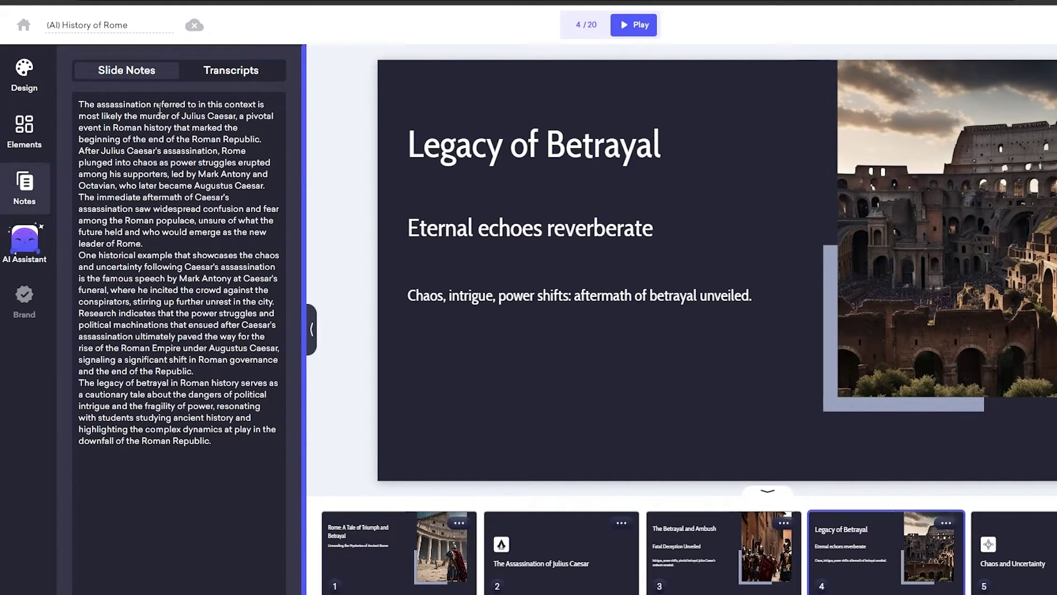
pyautogui.click(409, 546)
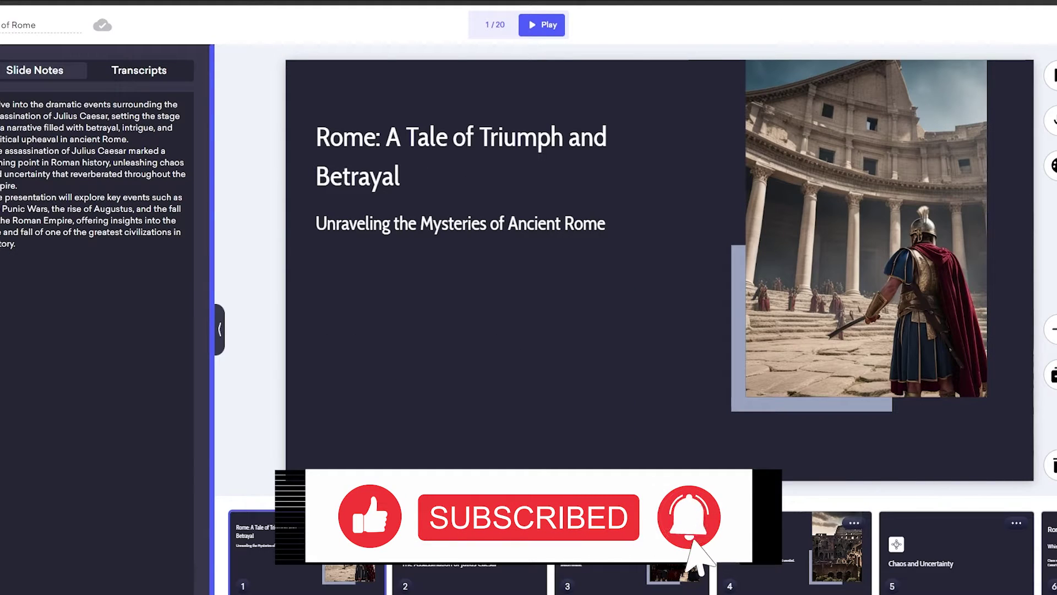
pyautogui.click(1053, 165)
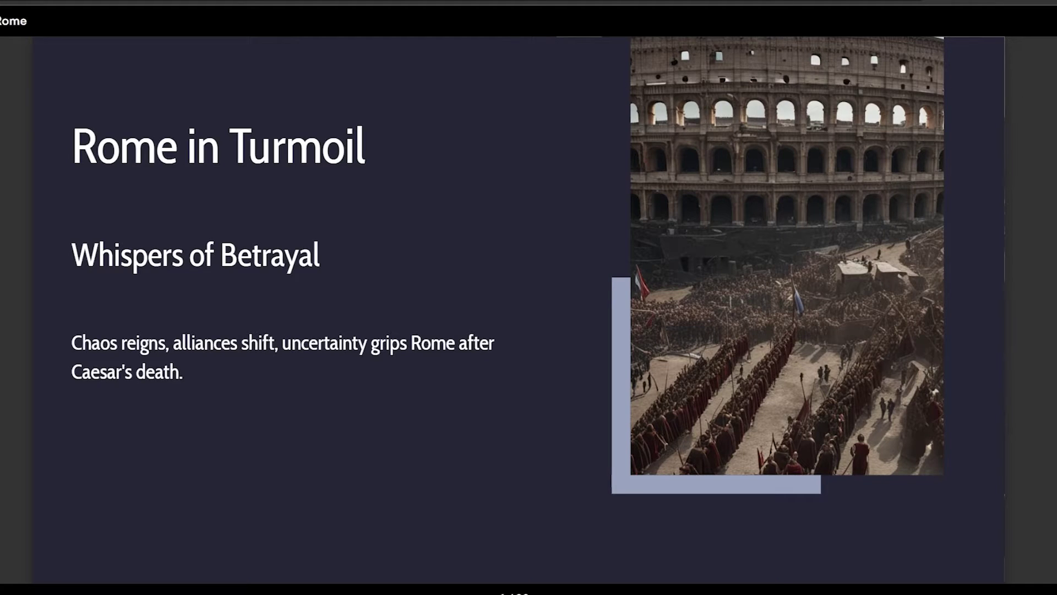
pyautogui.press('Right')
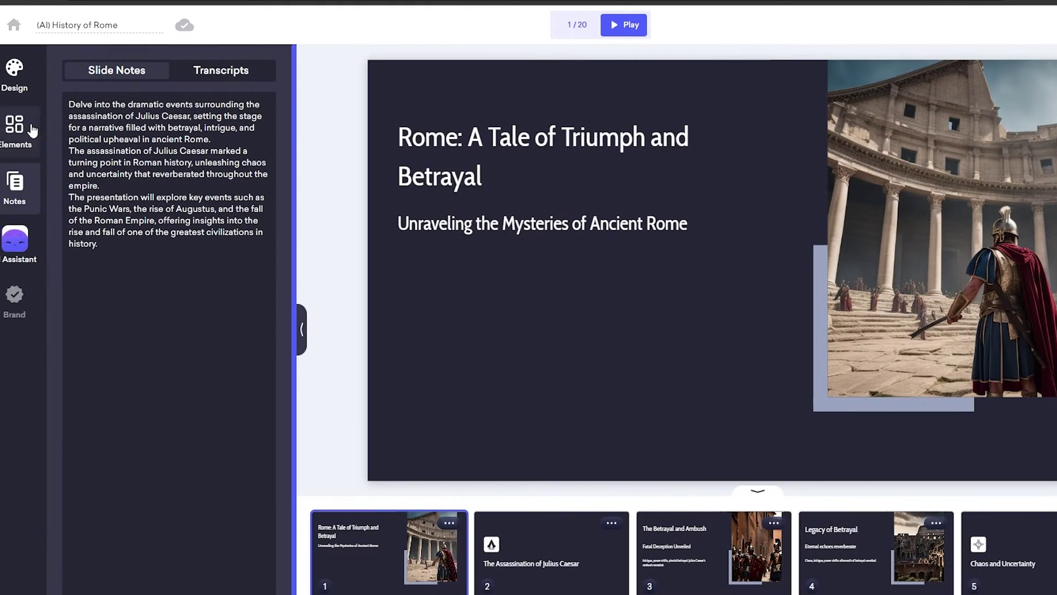
# Compare the Minimal, Elegant and Cheerful theme families in Design, ending on Minimal.
pyautogui.click(36, 98)
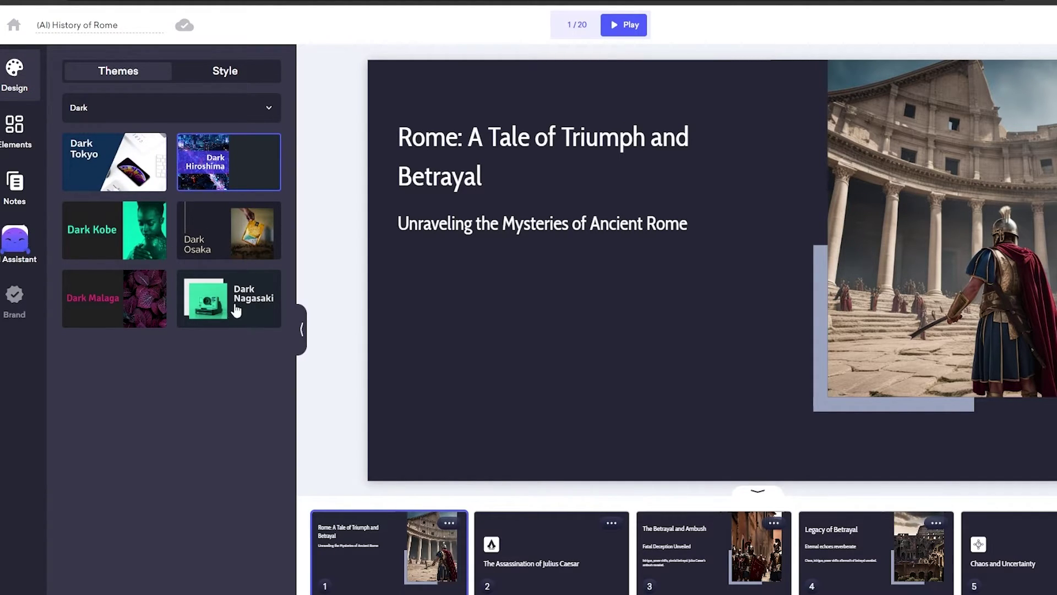
pyautogui.click(243, 76)
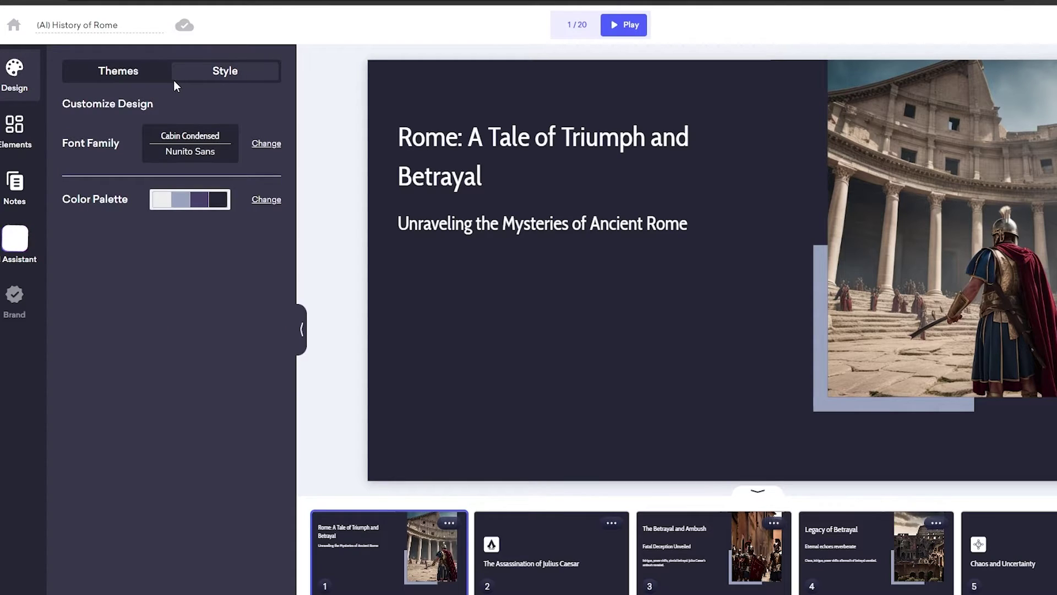
pyautogui.click(159, 83)
pyautogui.click(158, 120)
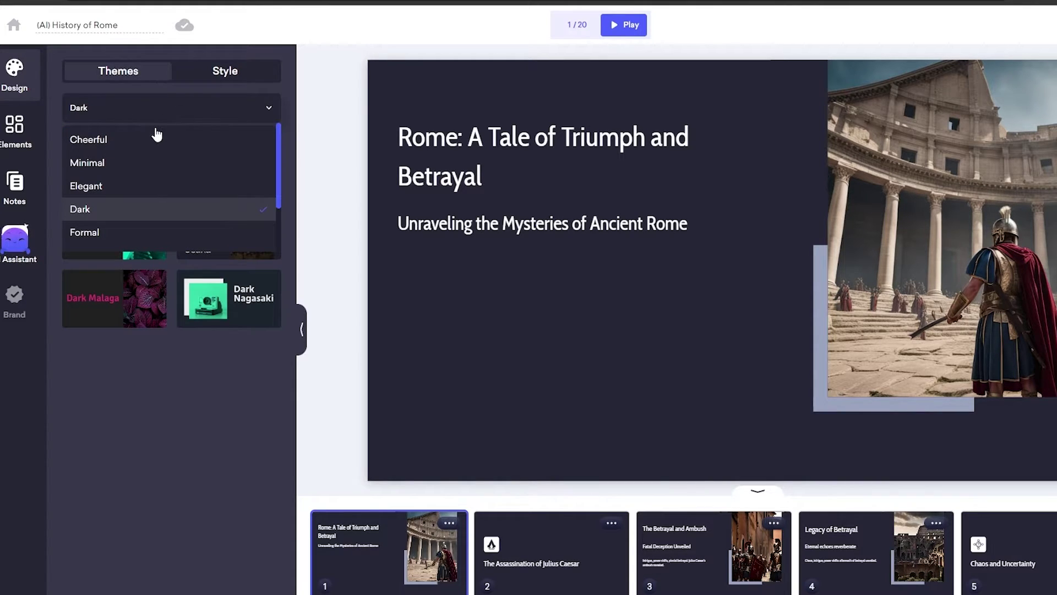
pyautogui.click(124, 160)
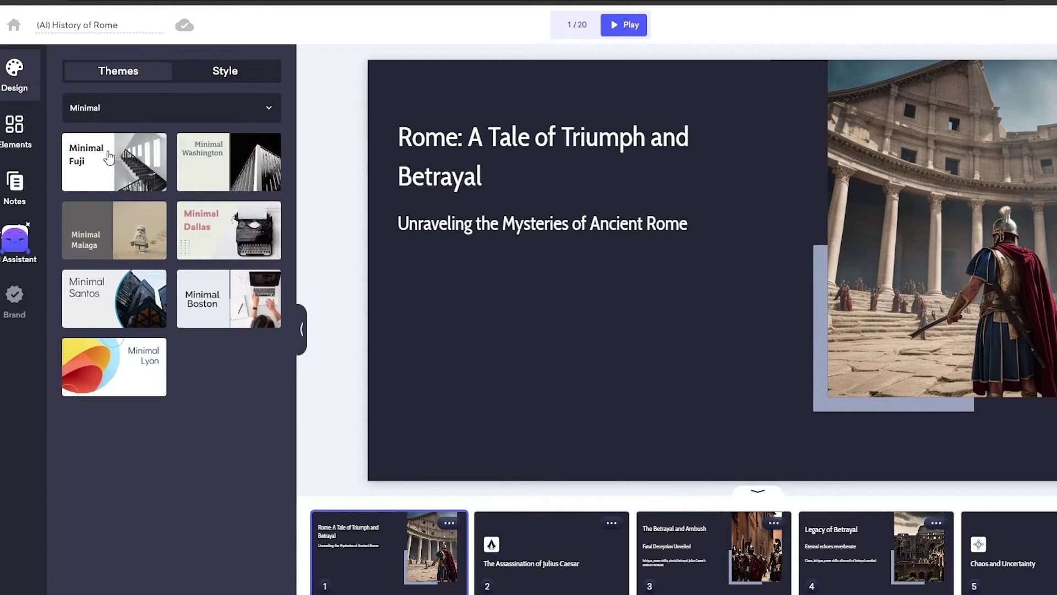
pyautogui.click(113, 110)
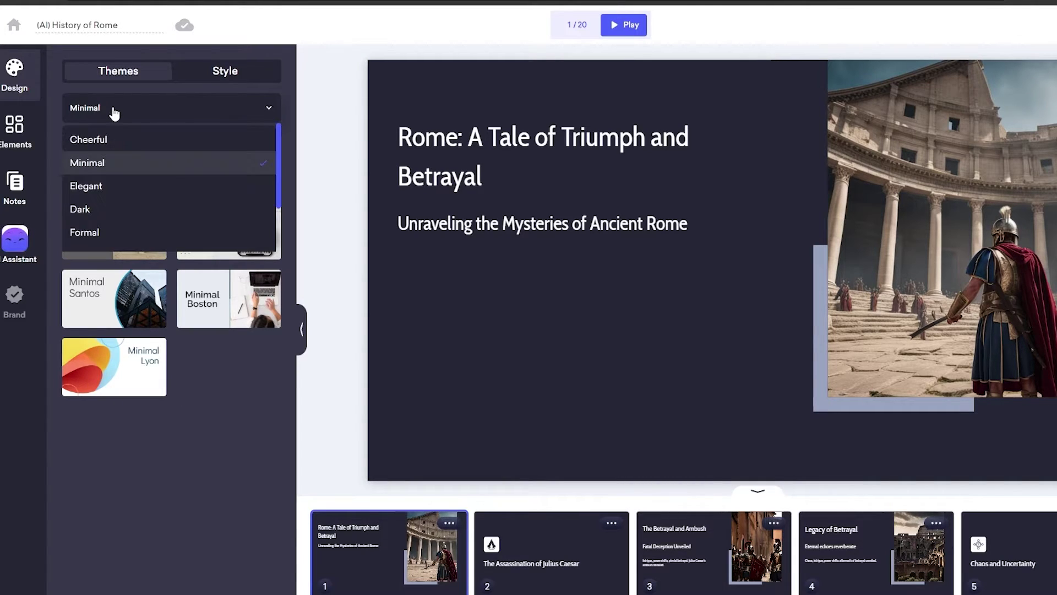
pyautogui.click(116, 197)
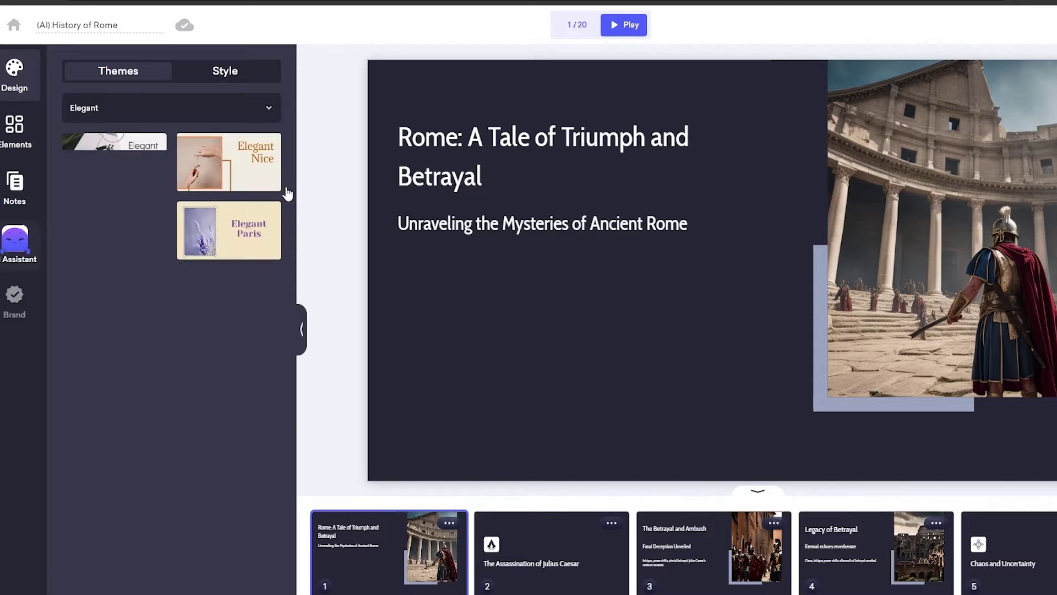
pyautogui.click(138, 104)
pyautogui.click(159, 140)
pyautogui.click(176, 111)
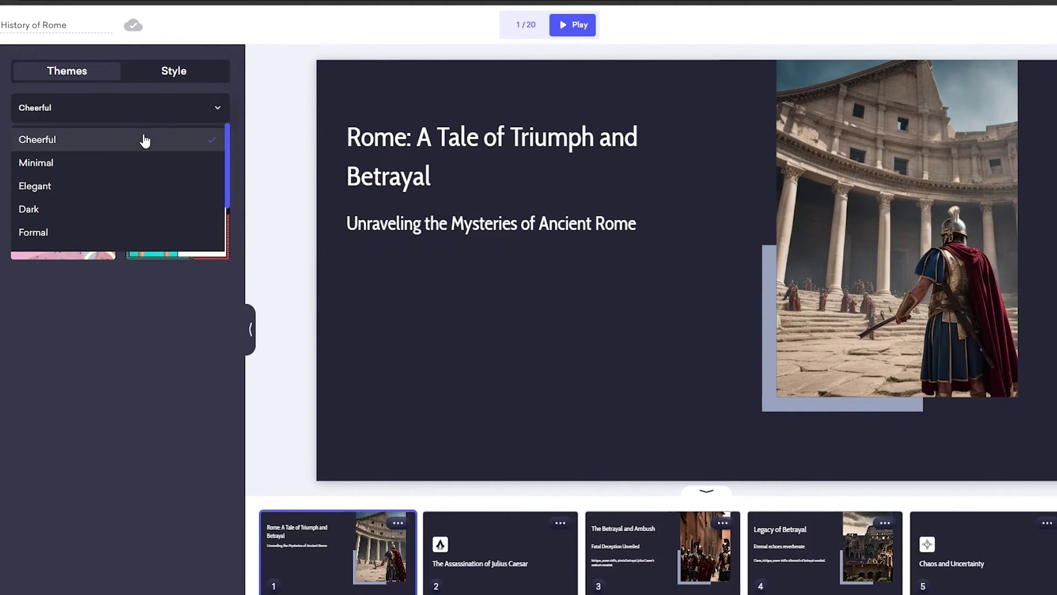
pyautogui.click(84, 175)
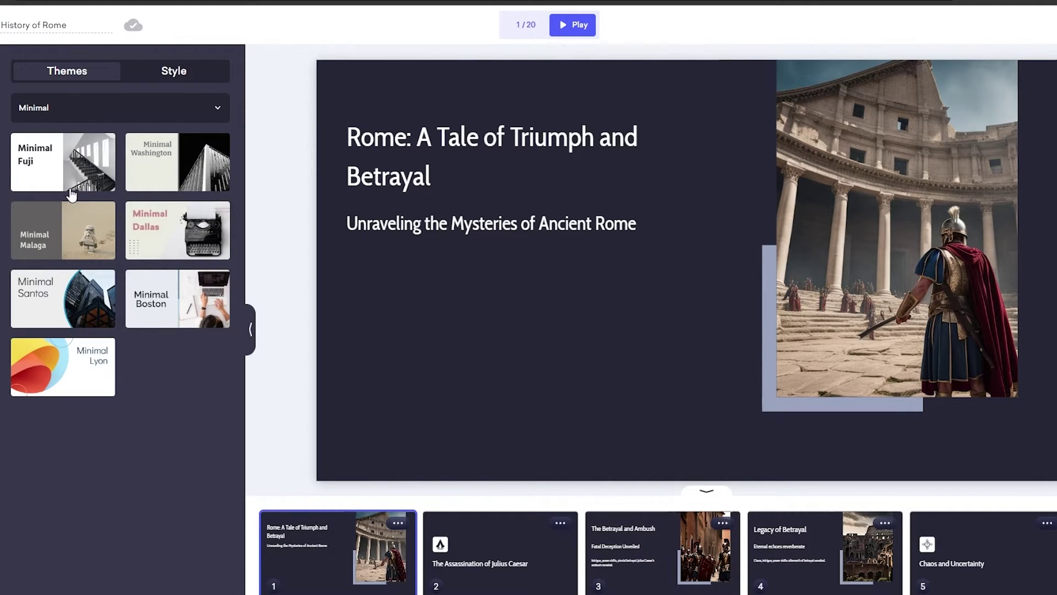
# Apply the Minimal Fuji theme and check slides 2–5 in the new style.
pyautogui.click(40, 181)
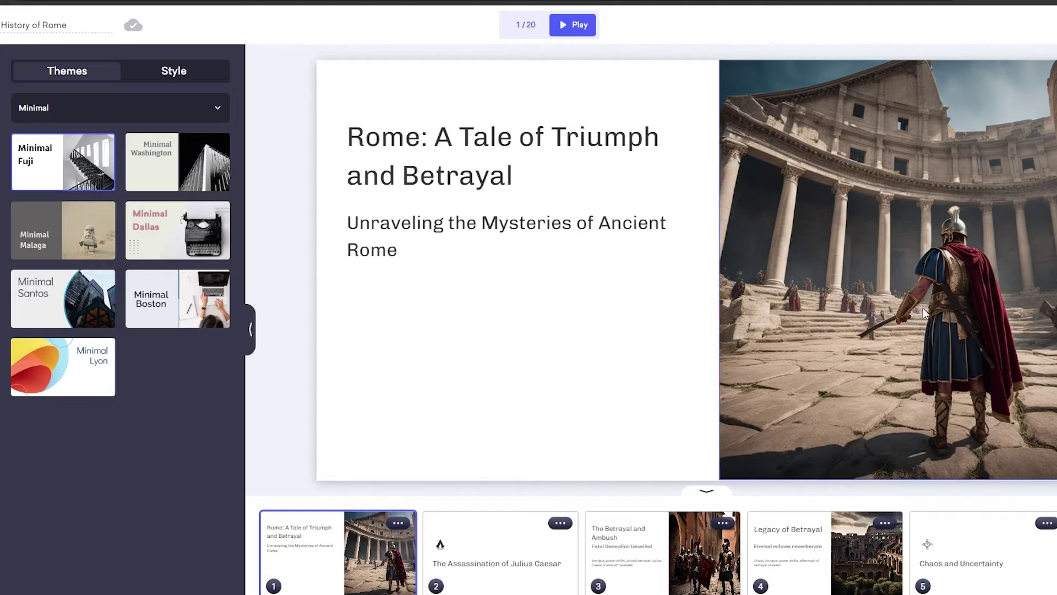
pyautogui.click(483, 564)
pyautogui.click(663, 558)
pyautogui.click(814, 560)
pyautogui.click(964, 557)
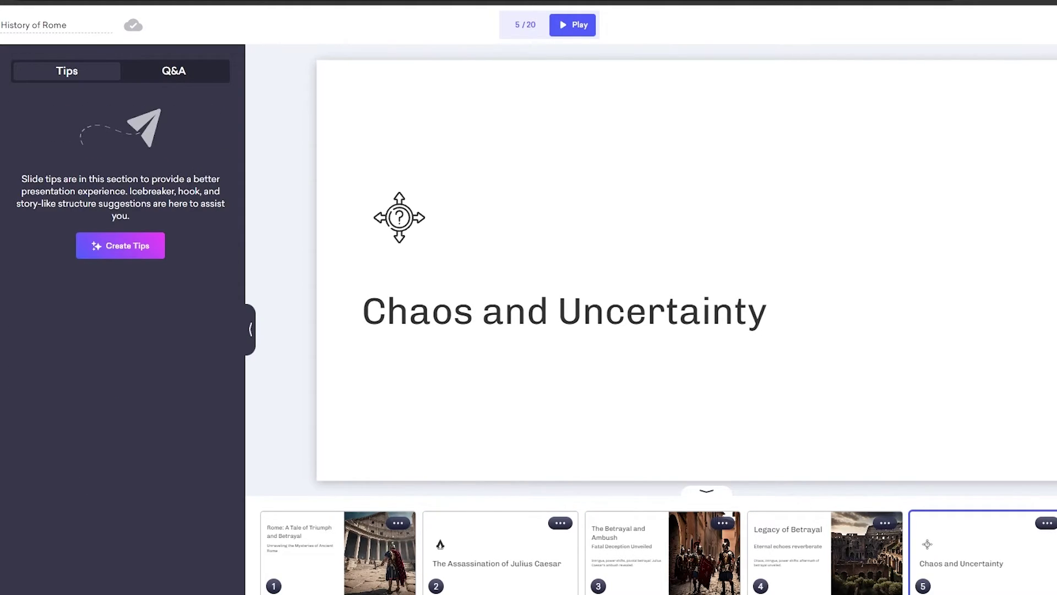
# Go to slide 3, The Betrayal and Ambush, and select its Roman soldiers picture.
pyautogui.click(693, 548)
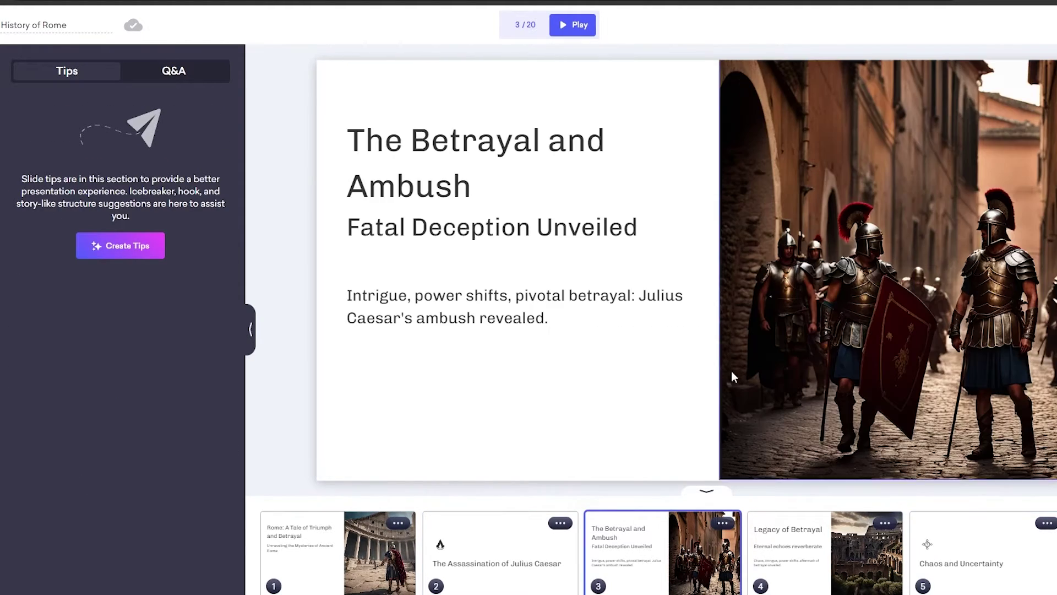
pyautogui.click(99, 245)
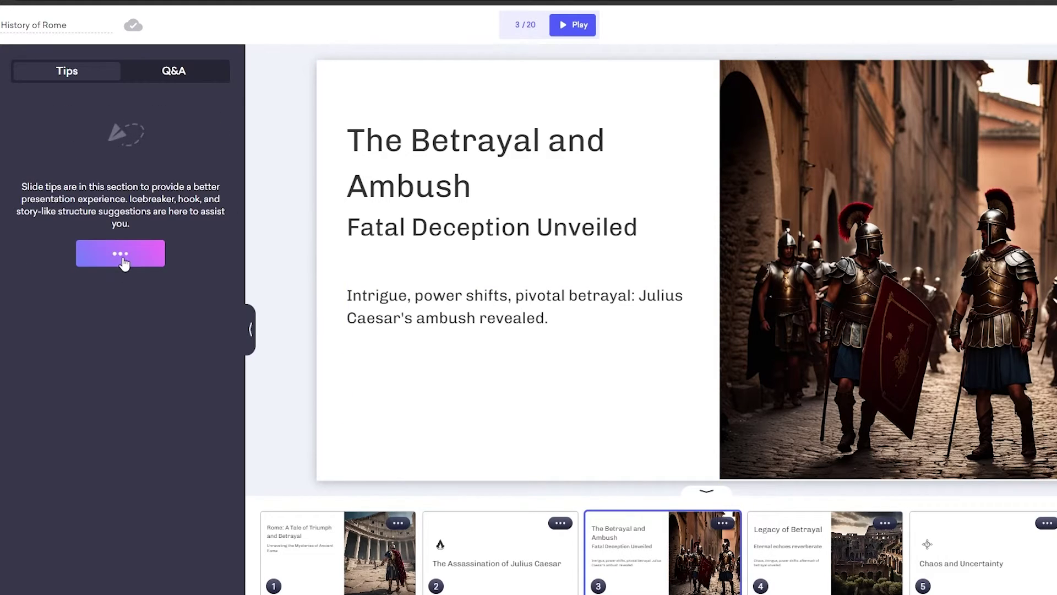
pyautogui.click(867, 258)
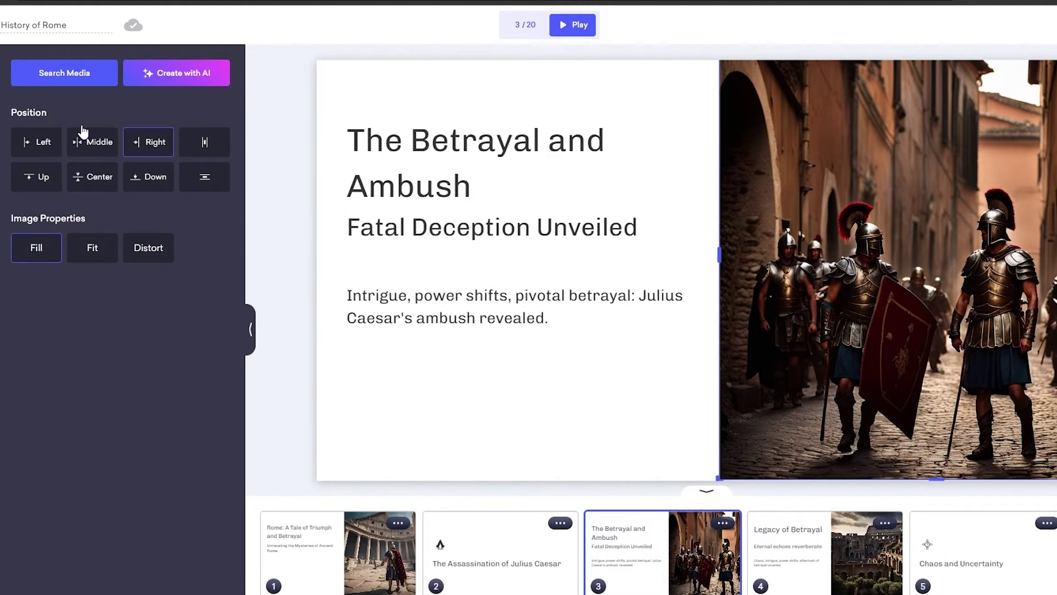
# Paste the description of Roman soldiers in Rome's streets into the AI image generator and generate.
pyautogui.click(173, 83)
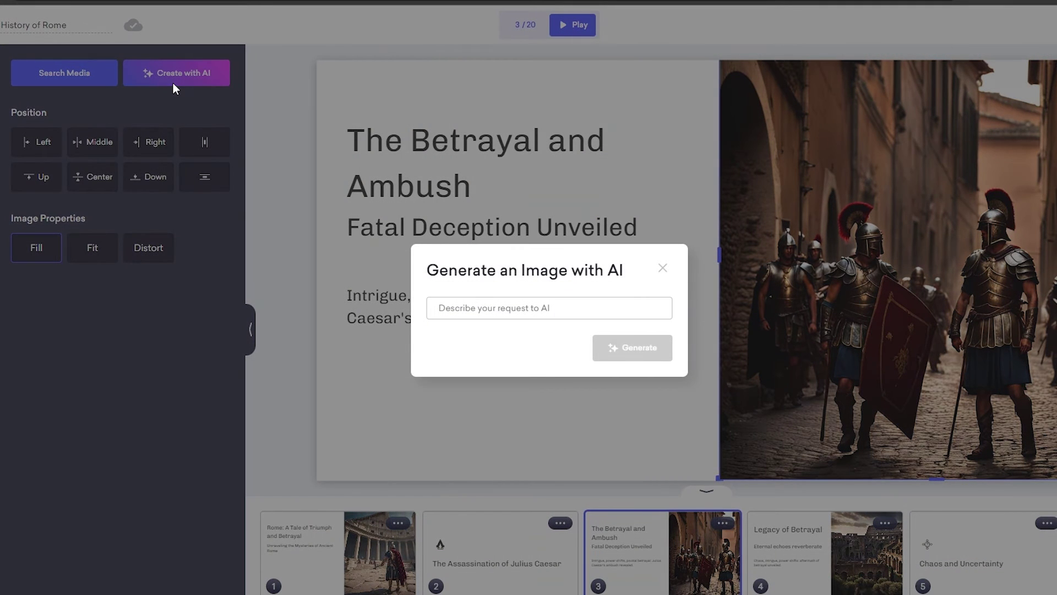
pyautogui.click(515, 309)
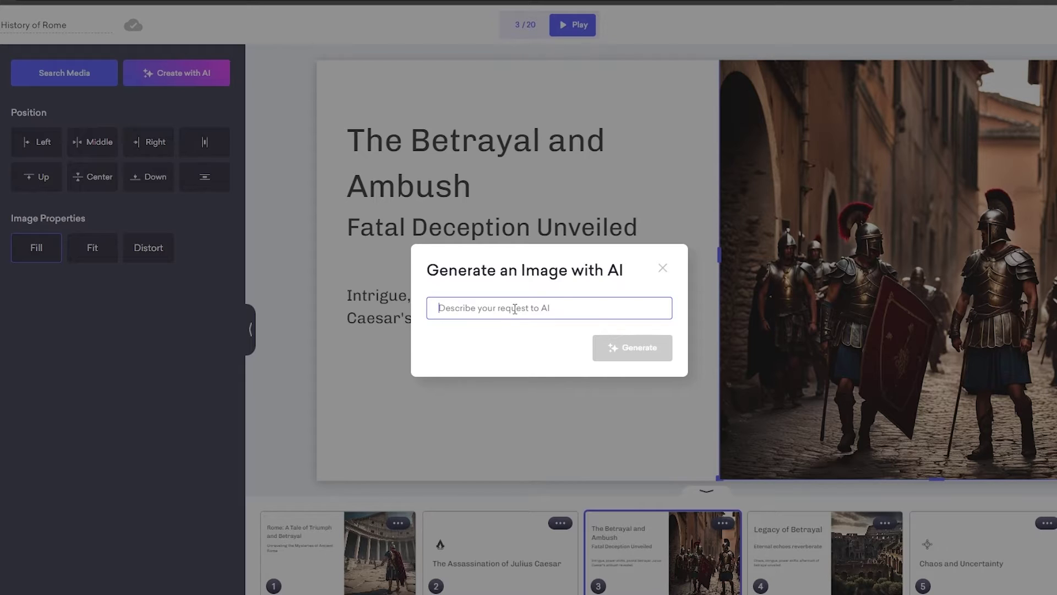
pyautogui.write('Roman Soldiers Standing in the steets of rome')
pyautogui.click(616, 352)
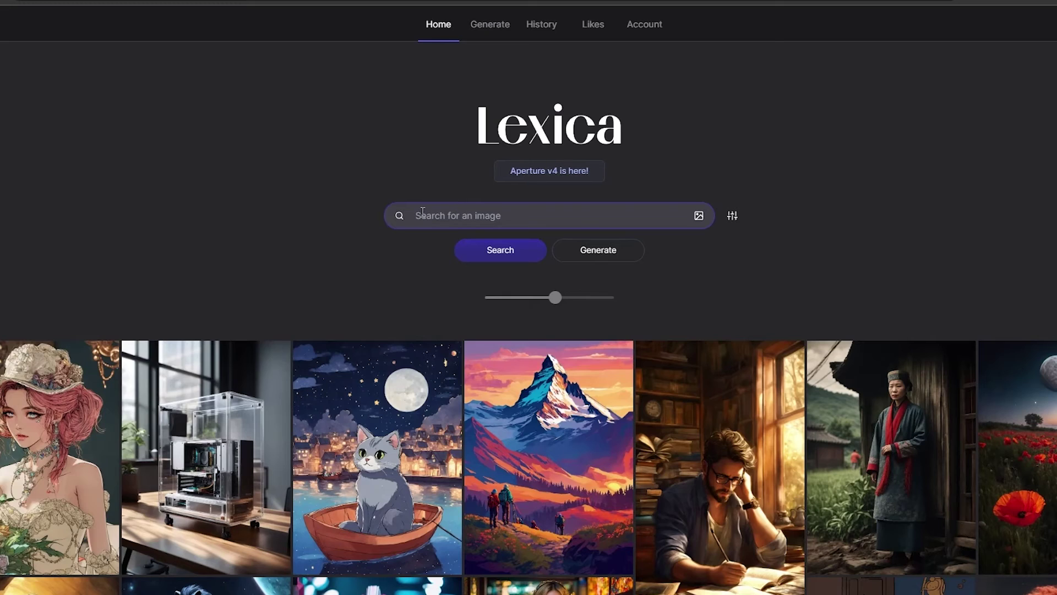
# Find the golden Greek statue image in the Lexica gallery and copy its prompt.
pyautogui.scroll(-8, 422, 209)
pyautogui.scroll(7, 438, 171)
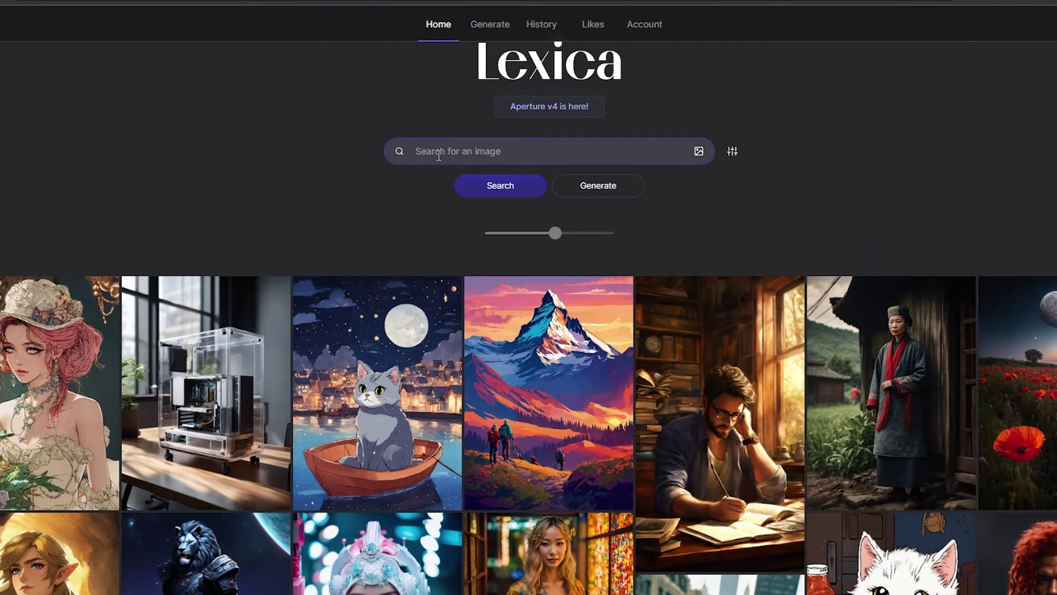
pyautogui.scroll(-5, 216, 264)
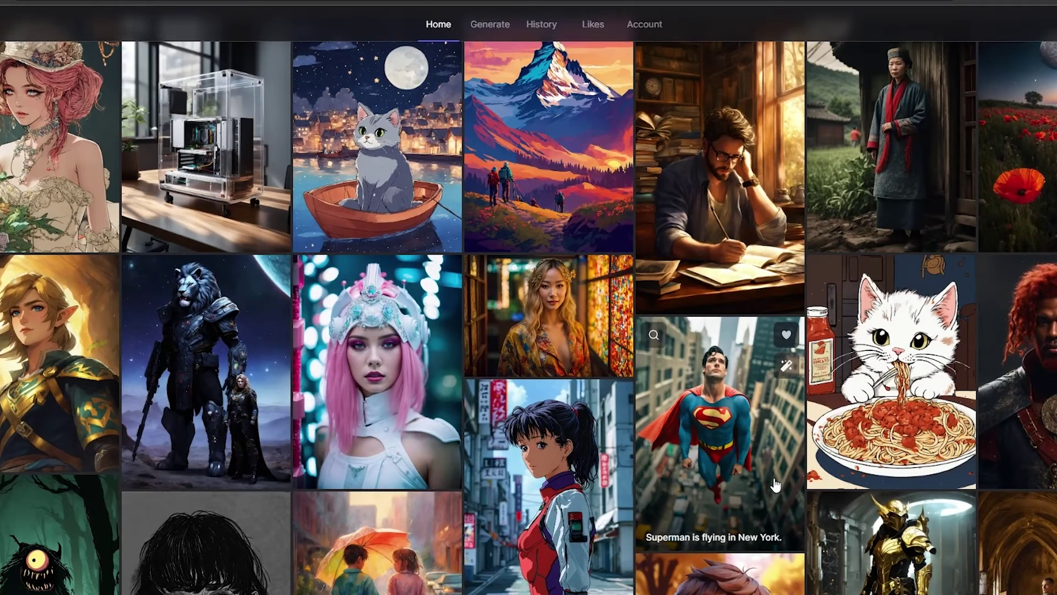
pyautogui.scroll(-9, 222, 393)
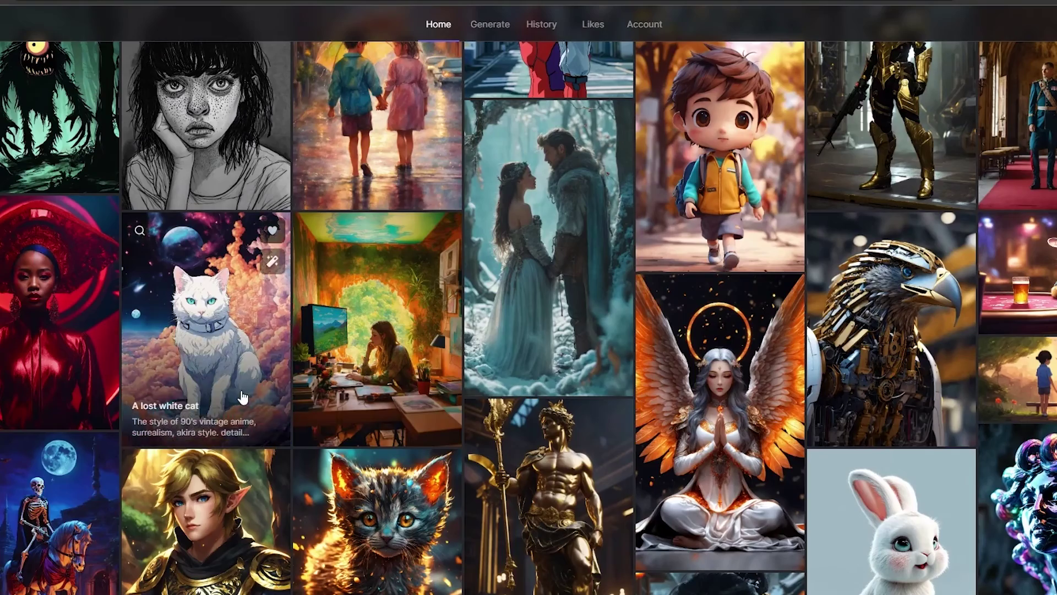
pyautogui.scroll(-5, 478, 352)
pyautogui.click(535, 292)
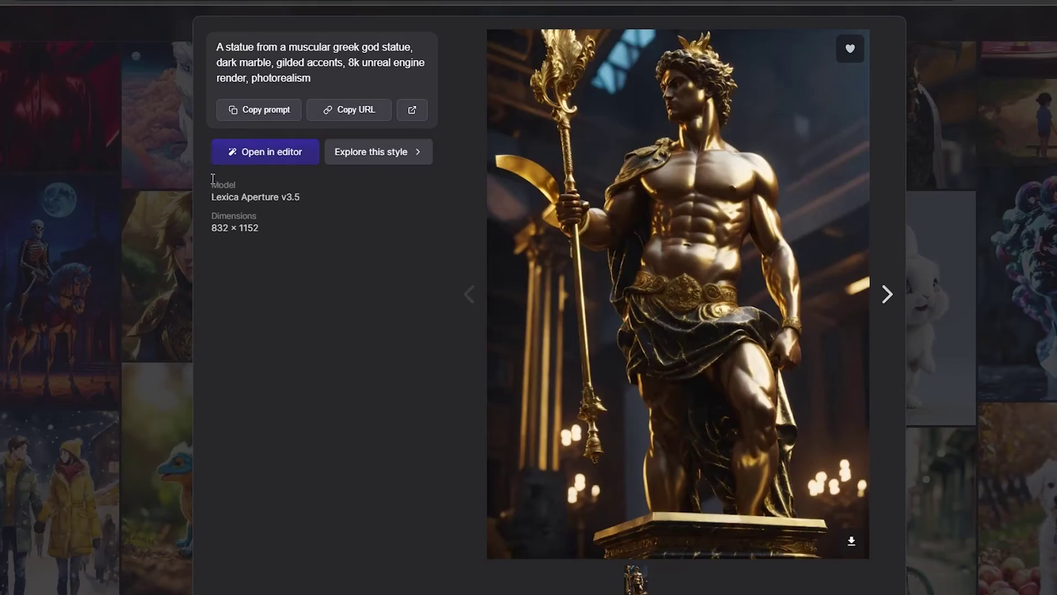
pyautogui.click(249, 120)
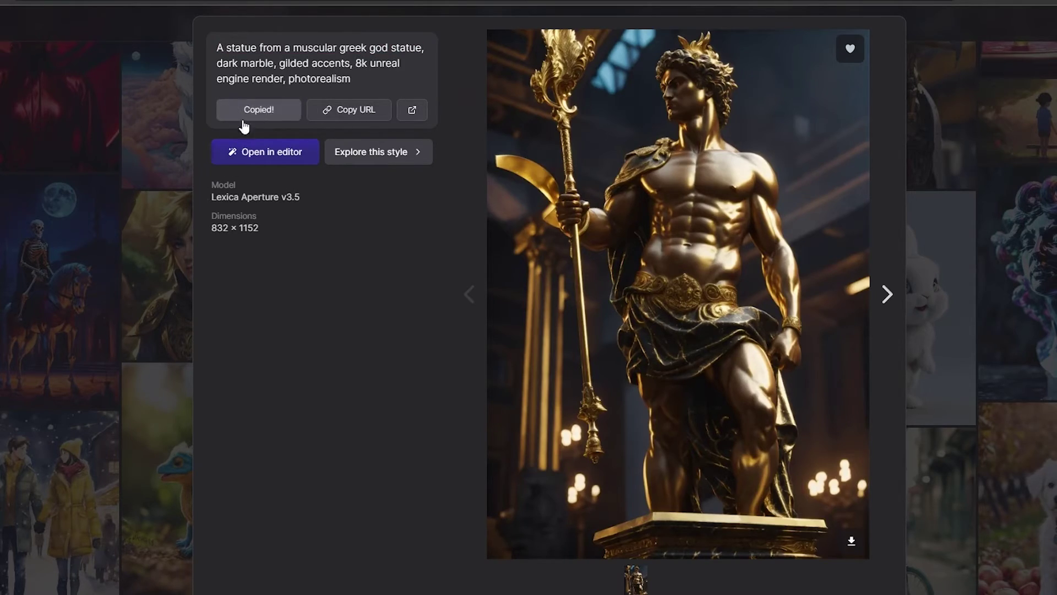
pyautogui.press('Escape')
pyautogui.scroll(10, 276, 233)
# Paste the statue prompt into Lexica's image generator, reworked to describe Roman soldiers talking in Rome's streets.
pyautogui.write('S')
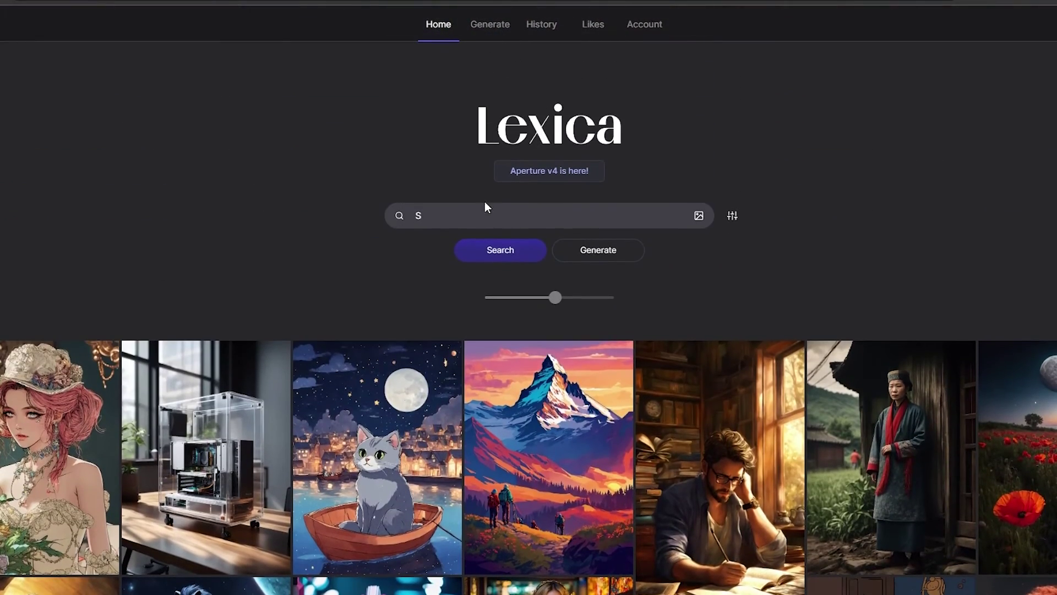
pyautogui.click(583, 251)
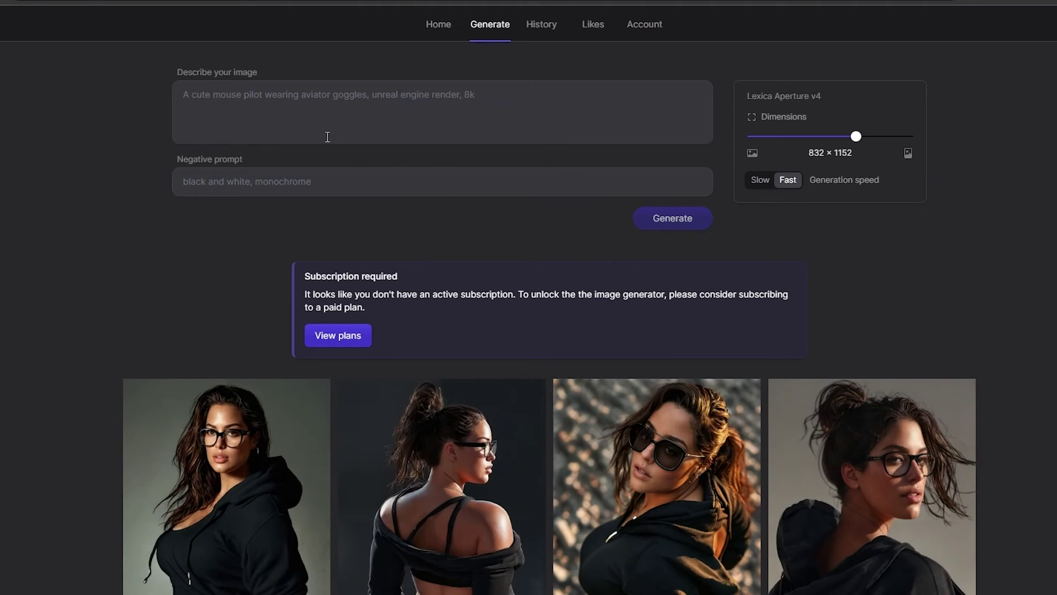
pyautogui.hotkey('ctrl', 'v')
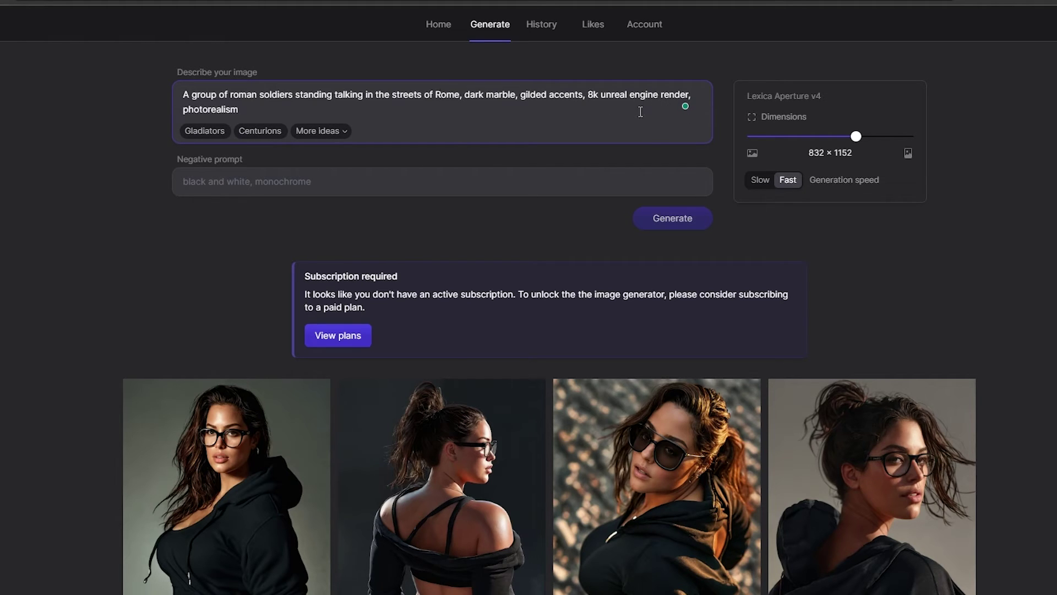
pyautogui.click(447, 180)
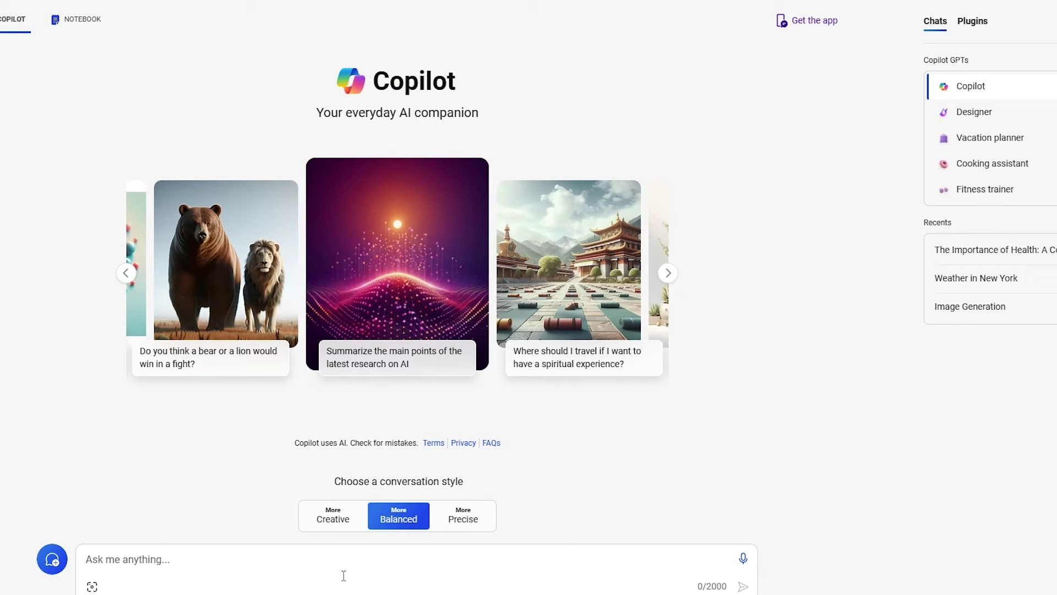
# Ask Copilot in Creative style to draw Roman soldiers talking in Rome's streets, then enlarge one image.
pyautogui.click(344, 575)
pyautogui.hotkey('ctrl', 'v')
pyautogui.hotkey('ctrl', 'a')
pyautogui.hotkey('ctrl', 'v')
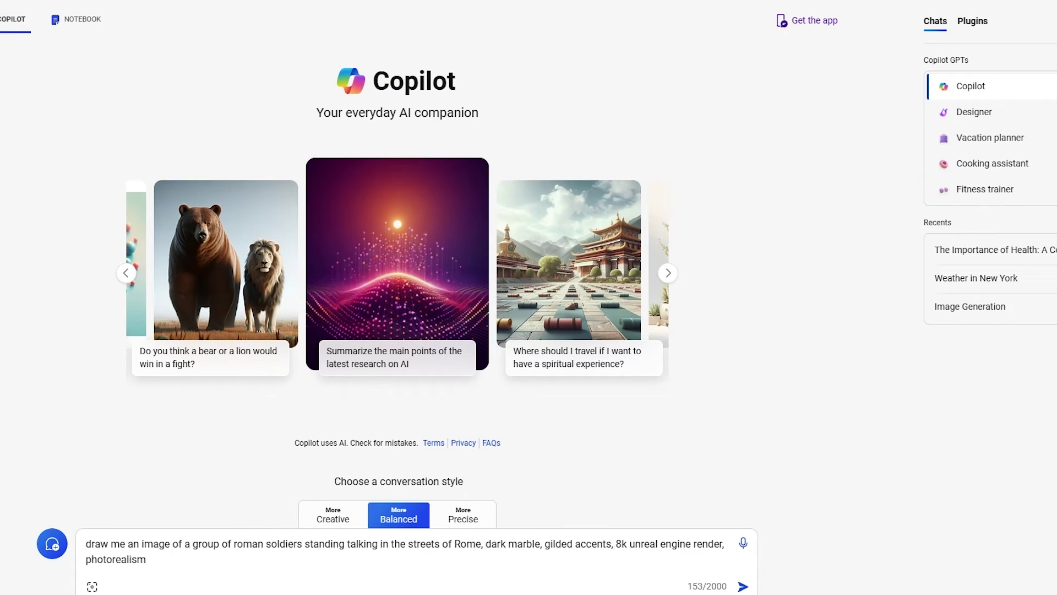
pyautogui.click(318, 525)
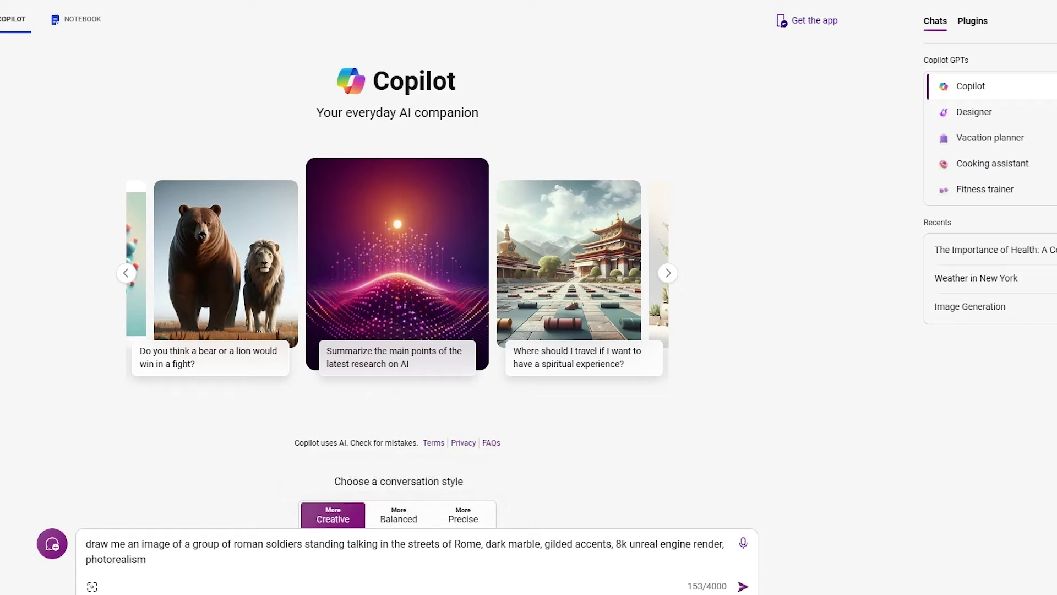
pyautogui.click(742, 586)
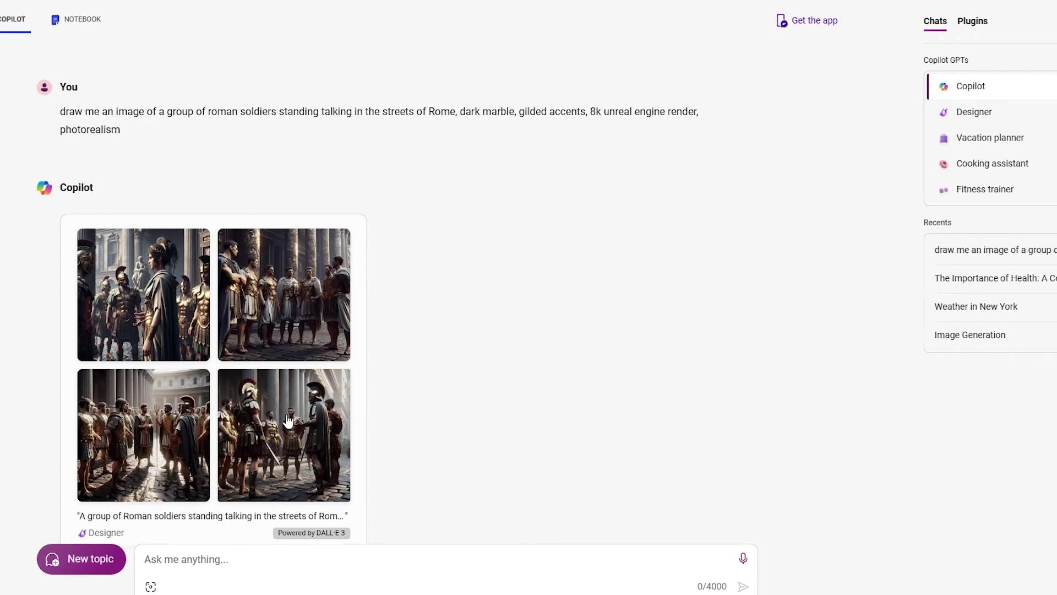
pyautogui.click(322, 394)
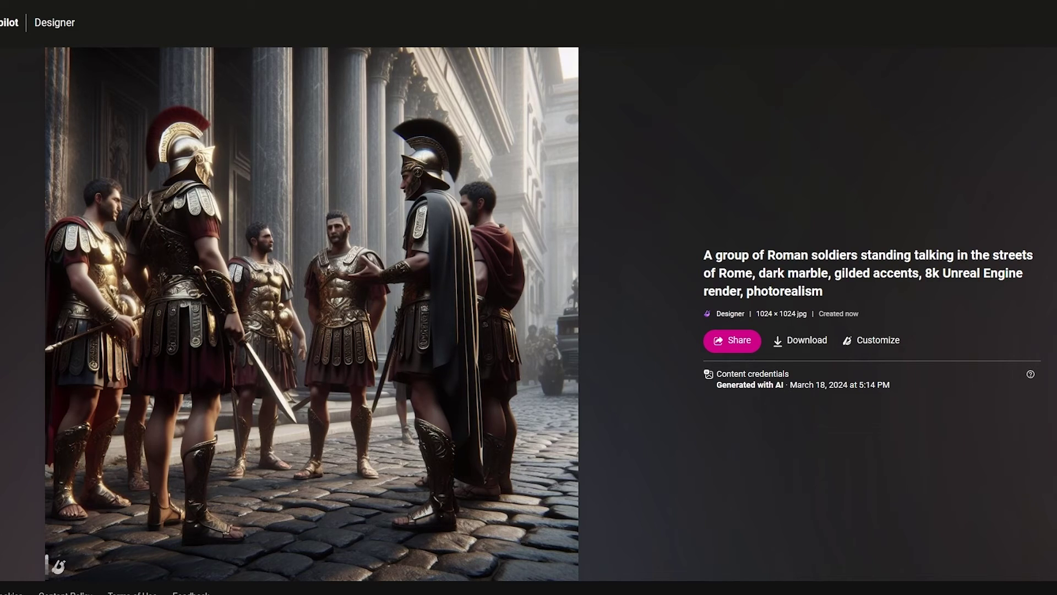
# Close the full-size soldiers image and go to slide 5, Chaos and Uncertainty, in Decktopus.
pyautogui.press('Escape')
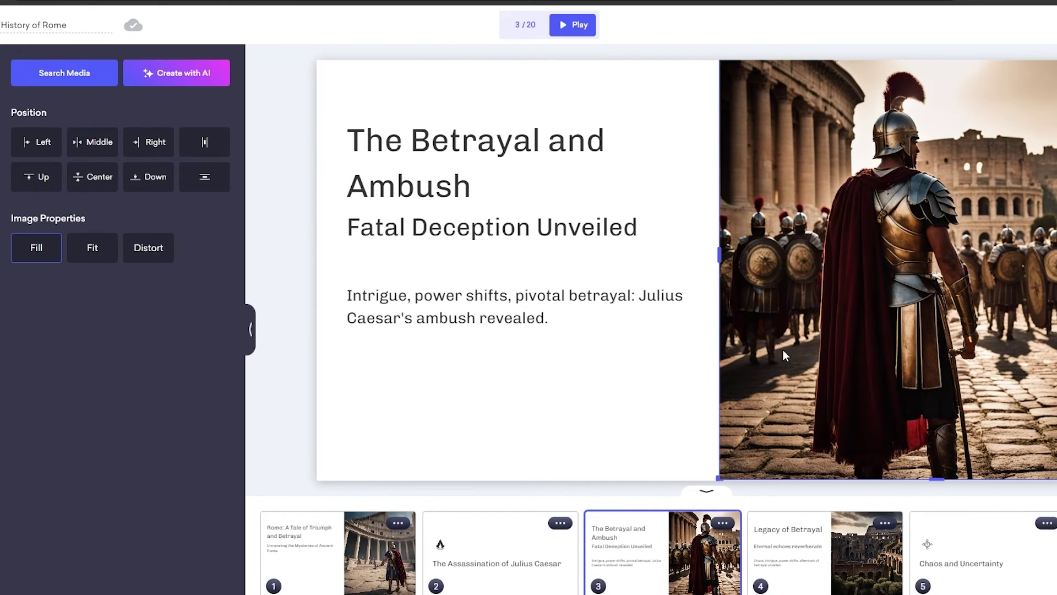
pyautogui.click(1013, 554)
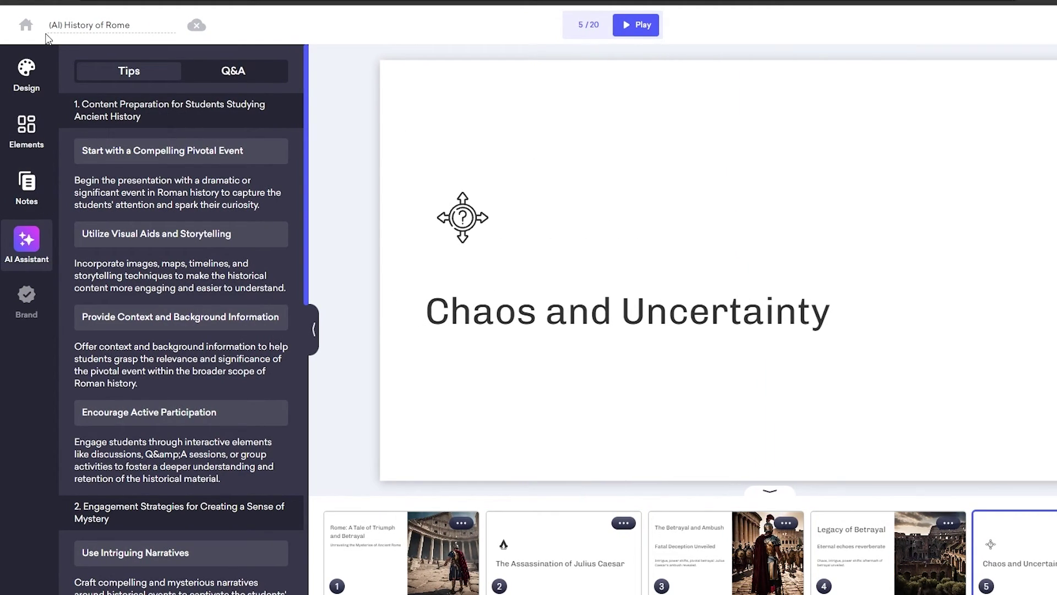
# From the deck list, start a new presentation from scratch with the Retro Berlin design.
pyautogui.click(26, 24)
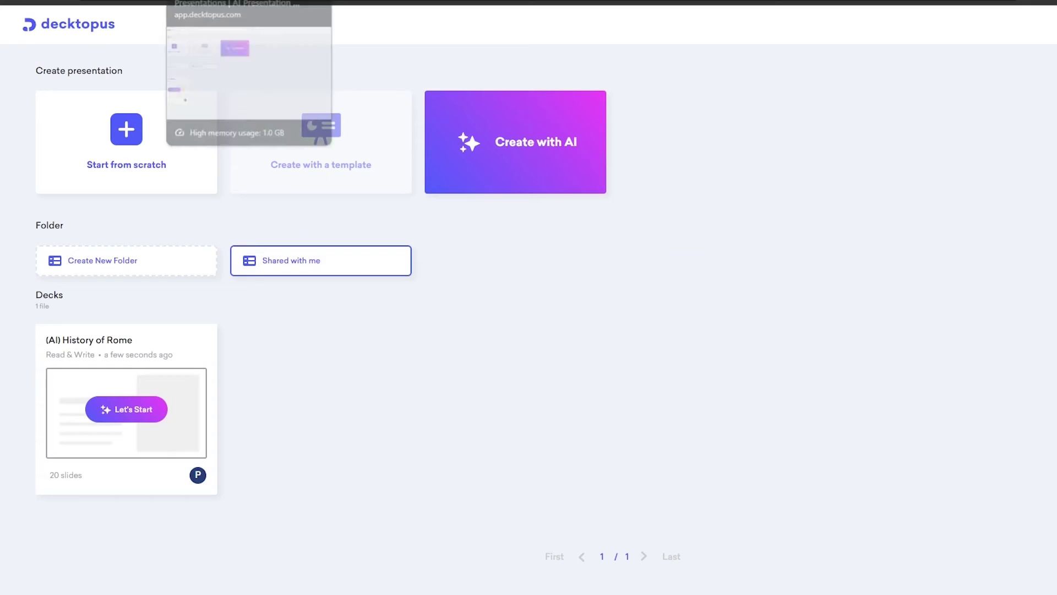
pyautogui.click(127, 189)
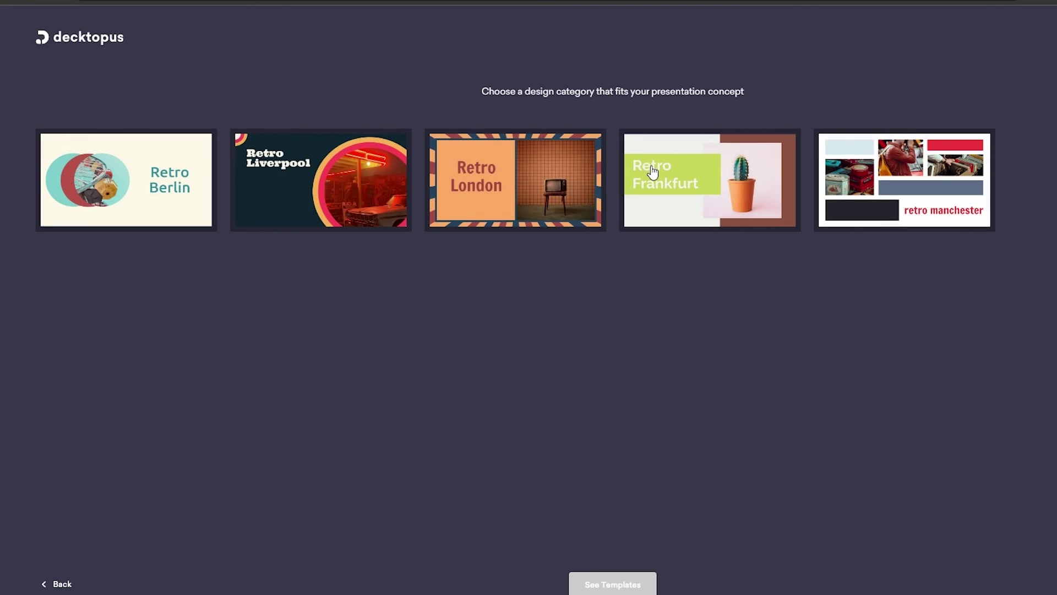
pyautogui.click(160, 228)
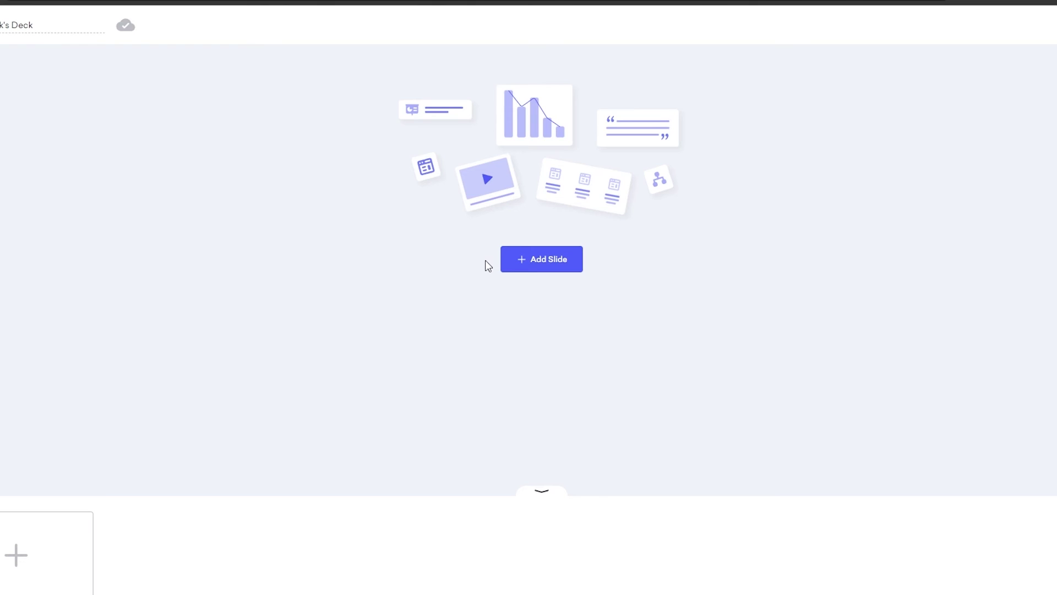
# Add the deck's first slide using the Cover layout.
pyautogui.click(523, 266)
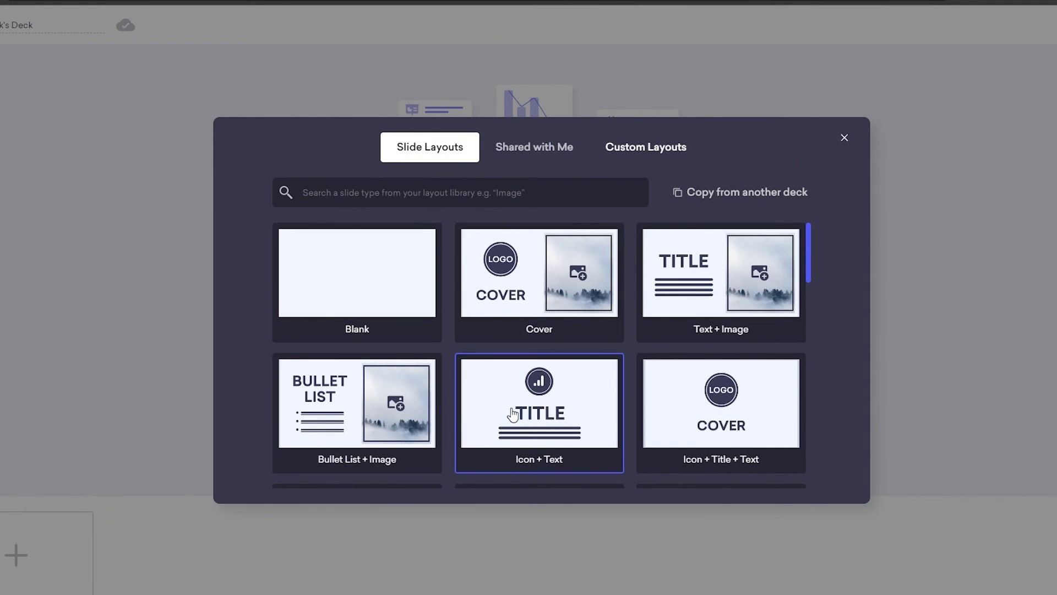
pyautogui.scroll(-7, 573, 380)
pyautogui.scroll(7, 584, 385)
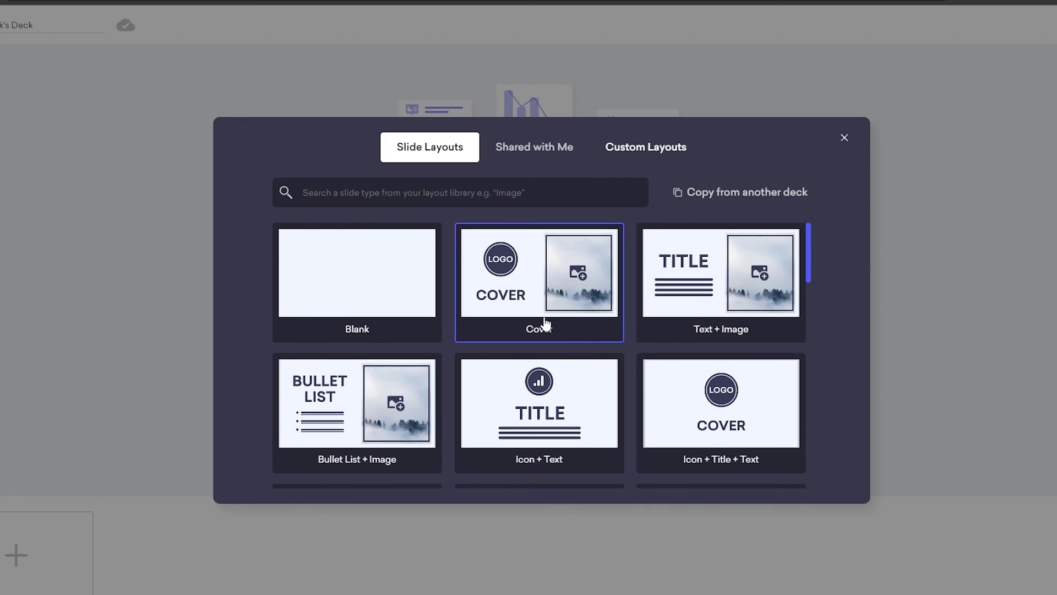
pyautogui.click(528, 302)
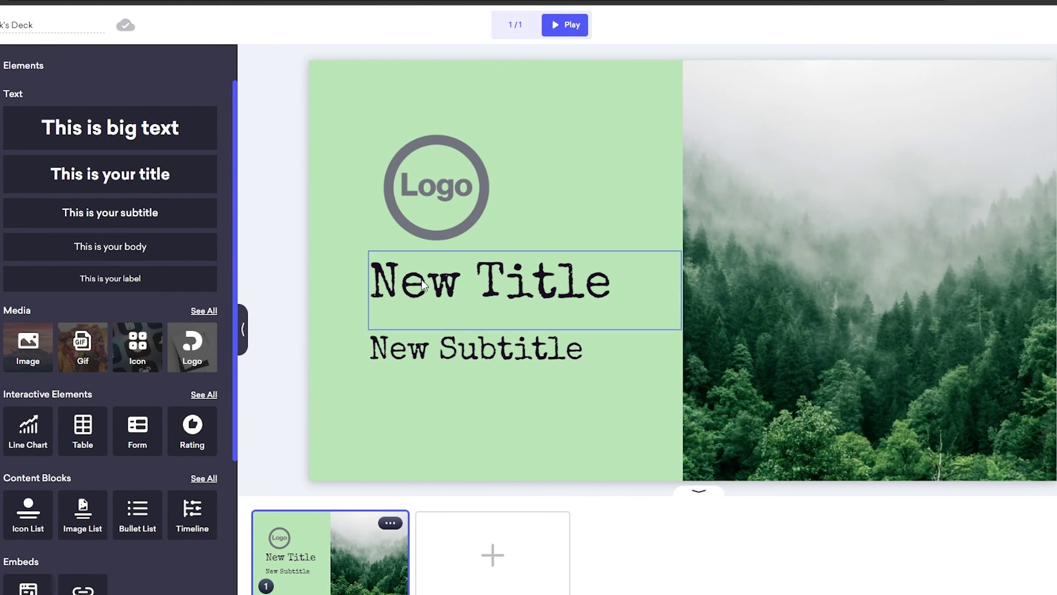